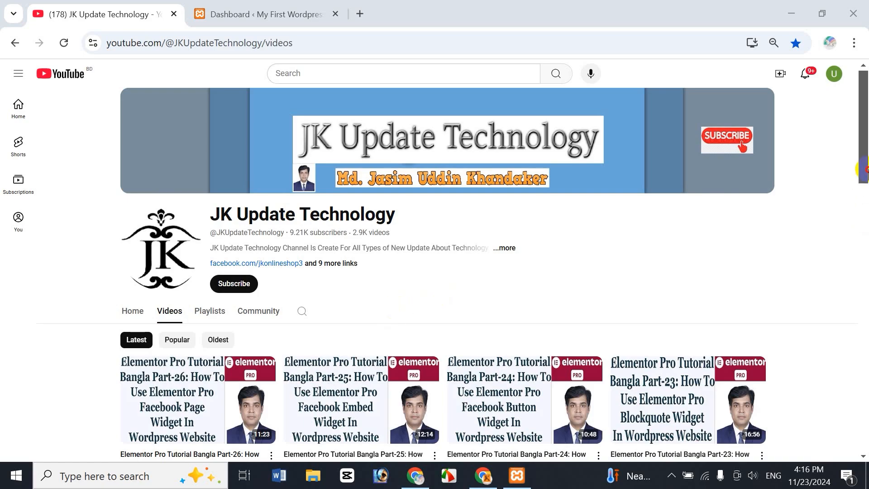
# - Look through the JK Update Technology channel's playlists and return to its list of videos
pyautogui.moveTo(863, 174)
pyautogui.mouseDown()
pyautogui.moveTo(864, 286)
pyautogui.moveTo(863, 158)
pyautogui.mouseUp()
pyautogui.click(225, 310)
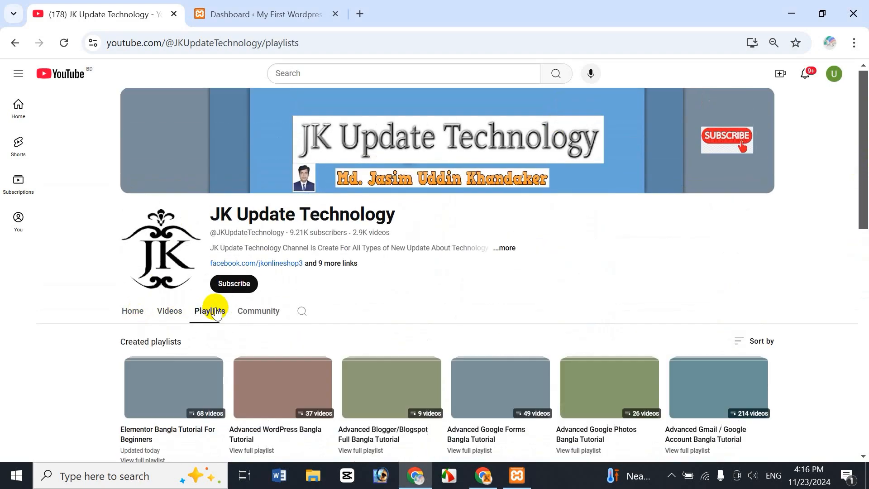
pyautogui.scroll(-2, 864, 199)
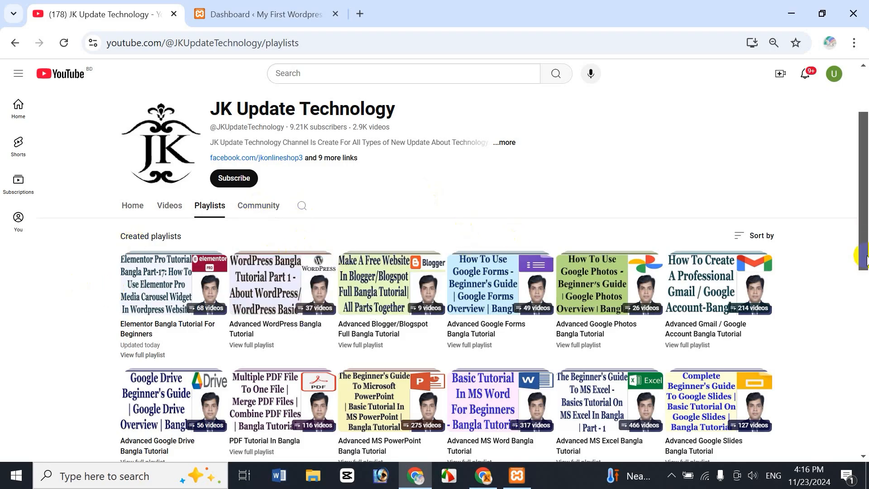
pyautogui.moveTo(865, 248); pyautogui.dragTo(865, 409)
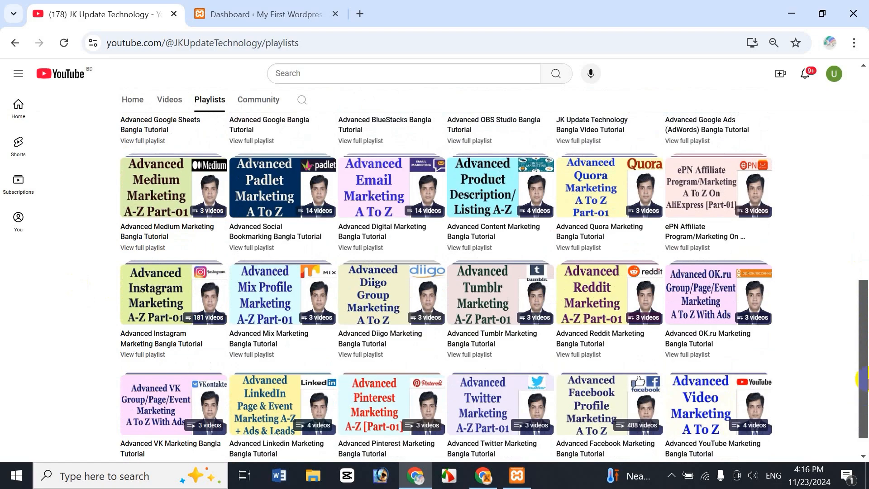
pyautogui.moveTo(863, 380); pyautogui.dragTo(863, 204)
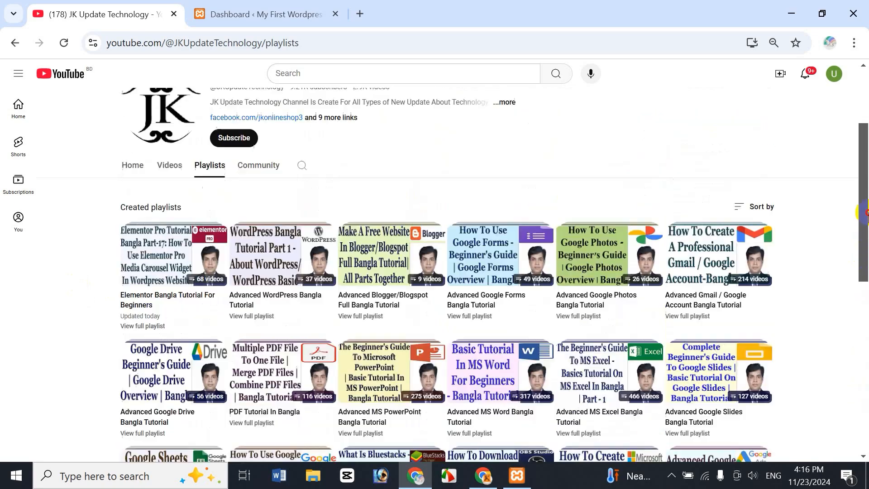
pyautogui.click(164, 211)
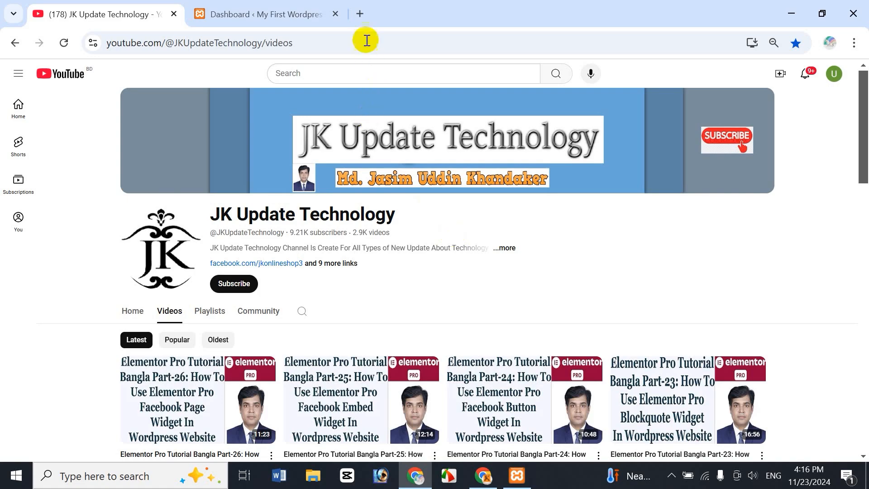
# - Load jasimonline.com/wp-admin in a new tab and compare its login page with the local site's dashboard
pyautogui.click(360, 14)
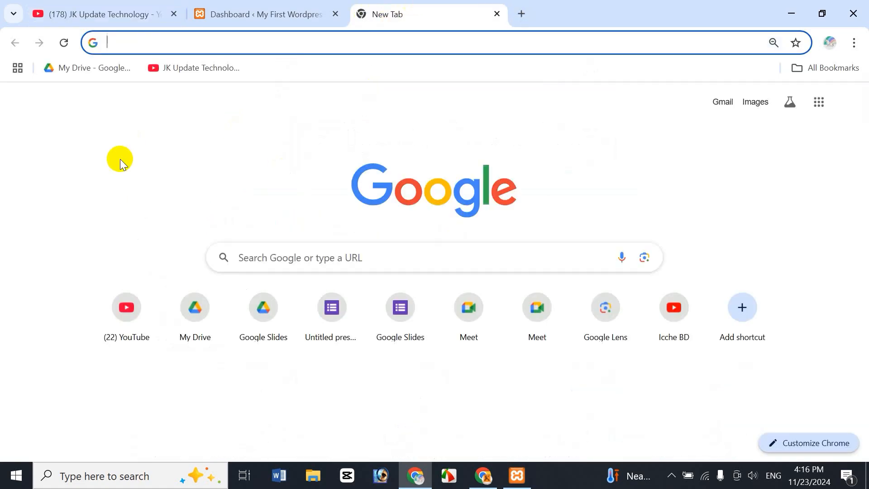
pyautogui.write('jasimonline.com/wp-admin')
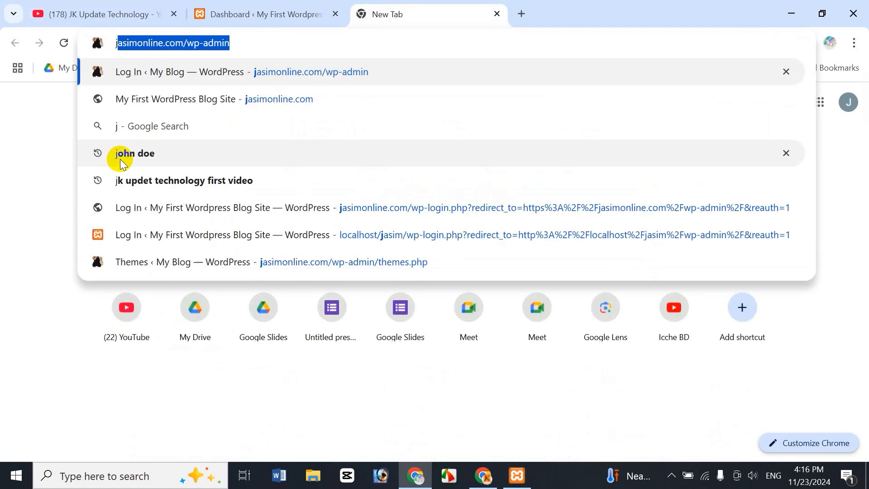
pyautogui.press('Right')
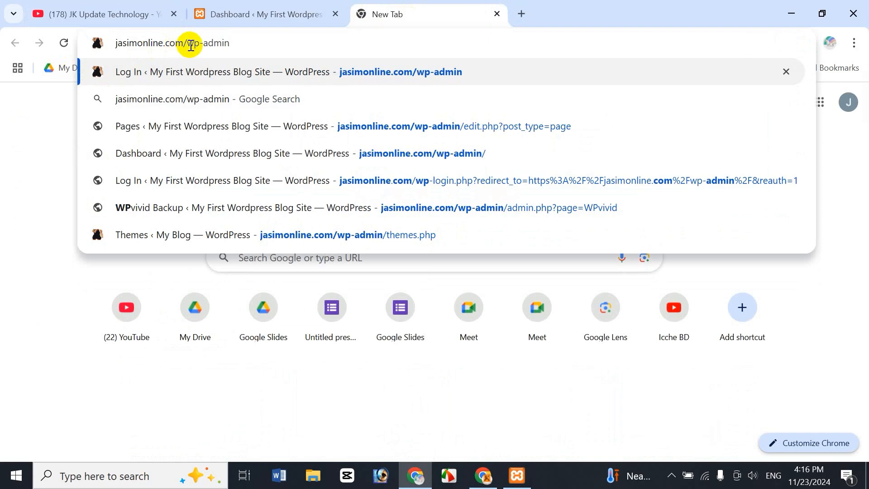
pyautogui.moveTo(188, 43); pyautogui.dragTo(262, 54)
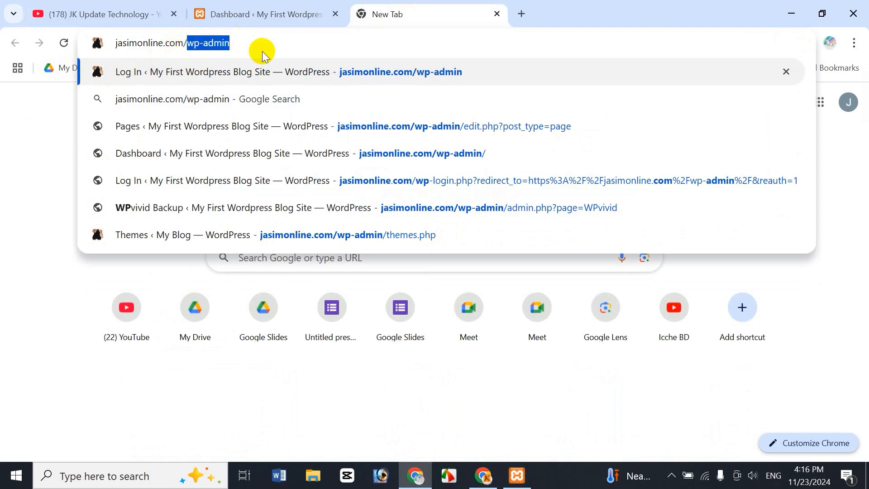
pyautogui.click(262, 48)
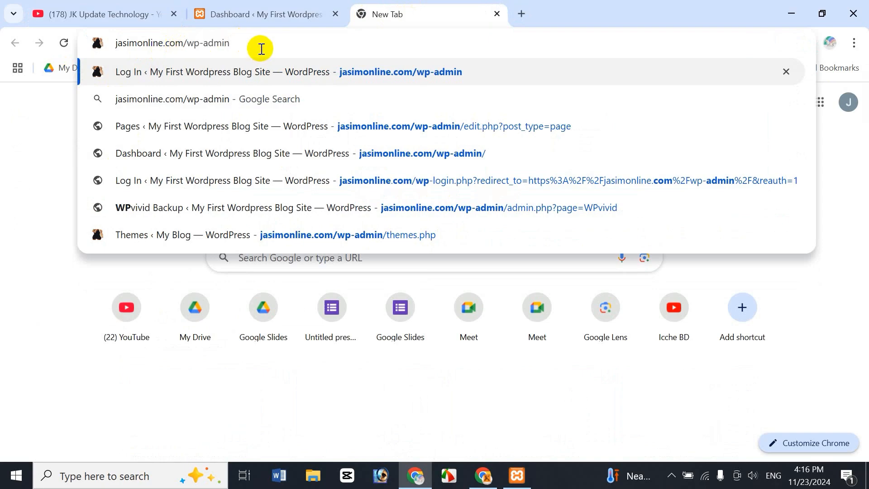
pyautogui.press('Return')
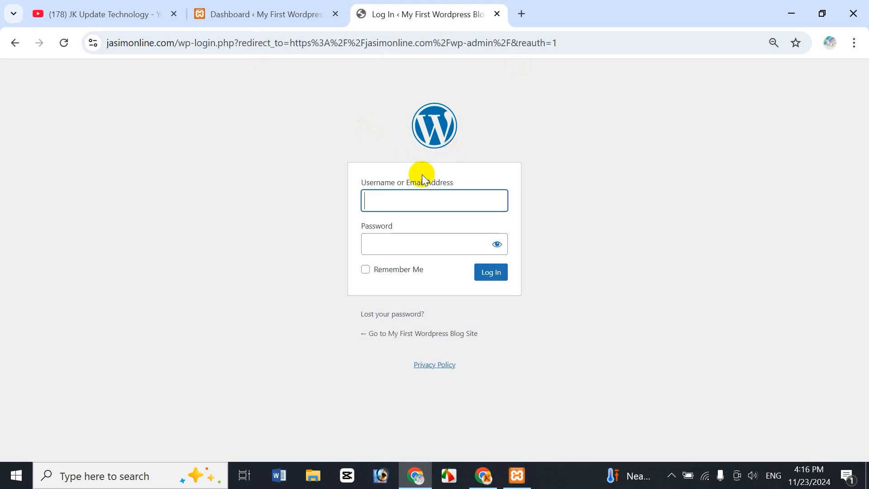
pyautogui.click(308, 14)
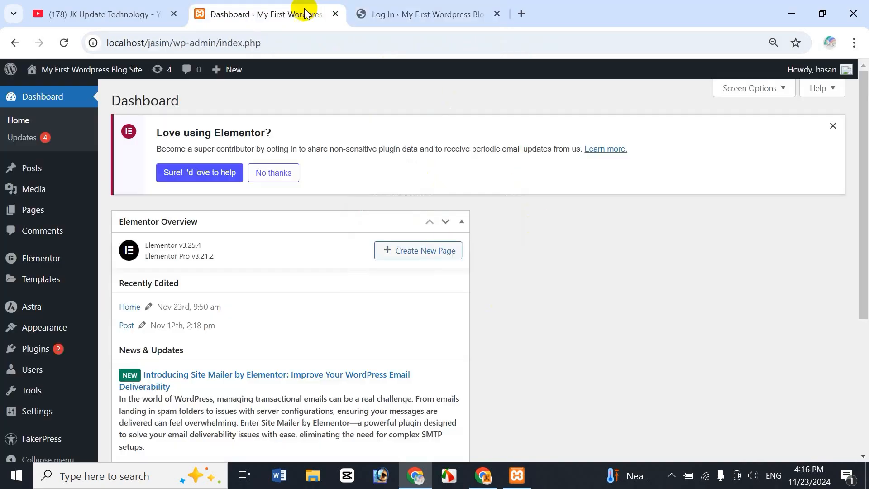
pyautogui.click(407, 14)
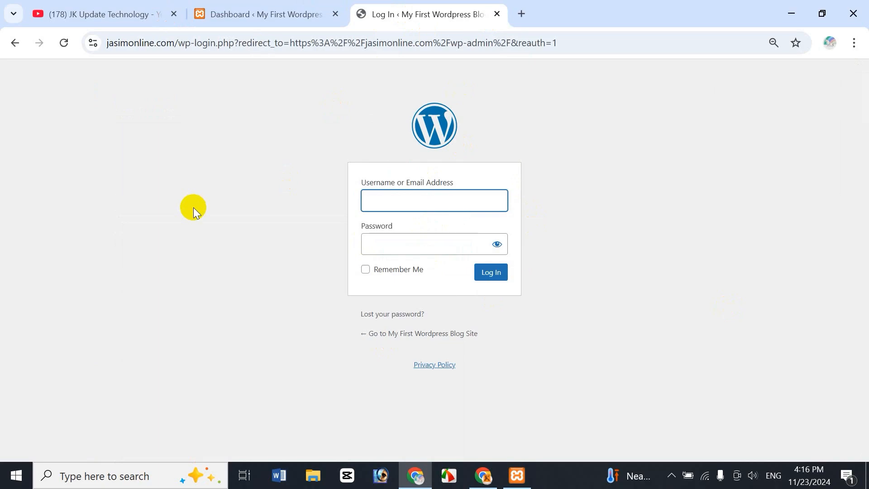
# - Find and open the XAMPP Control Panel, check the Apache and MySQL modules, and minimize it
pyautogui.click(68, 14)
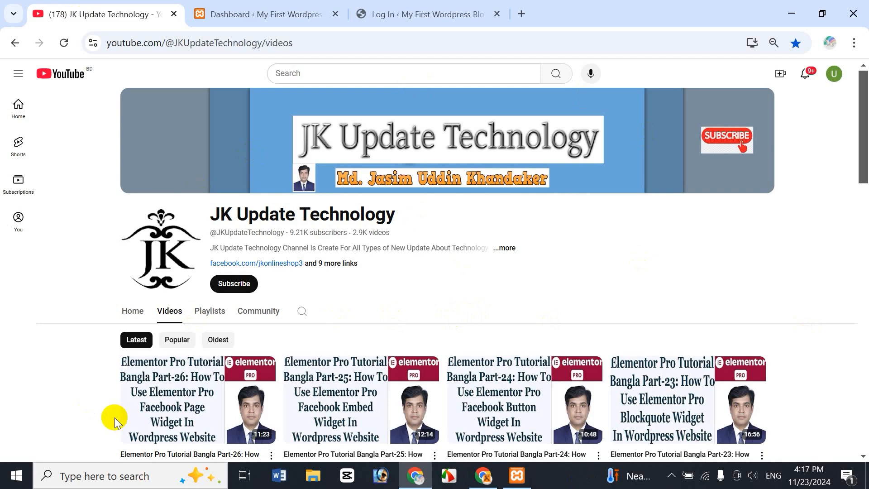
pyautogui.click(89, 476)
pyautogui.write('xa')
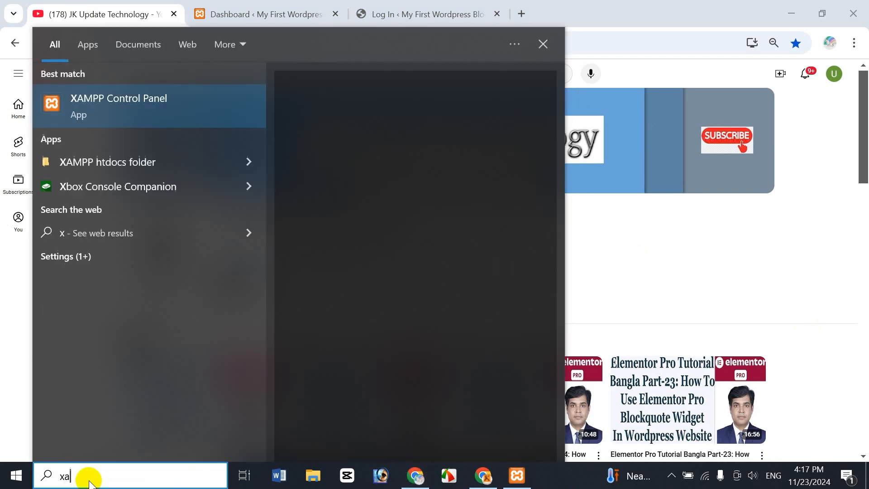
pyautogui.write('m')
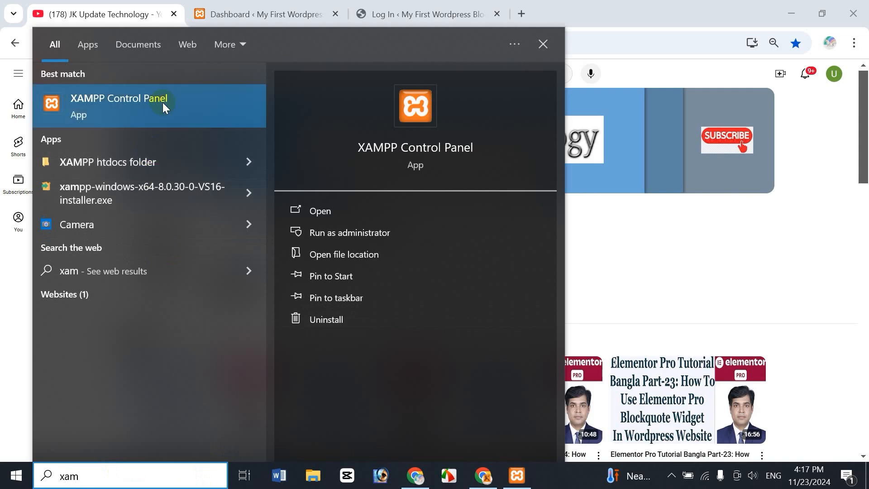
pyautogui.click(113, 110)
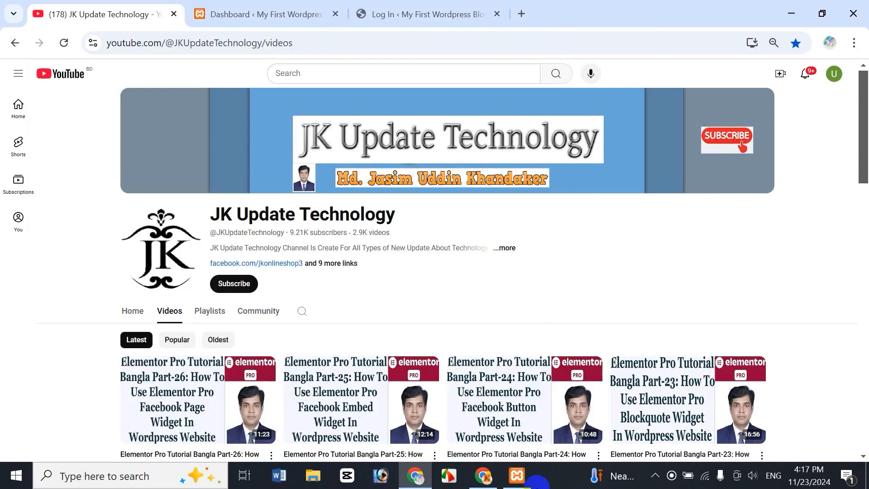
pyautogui.click(523, 478)
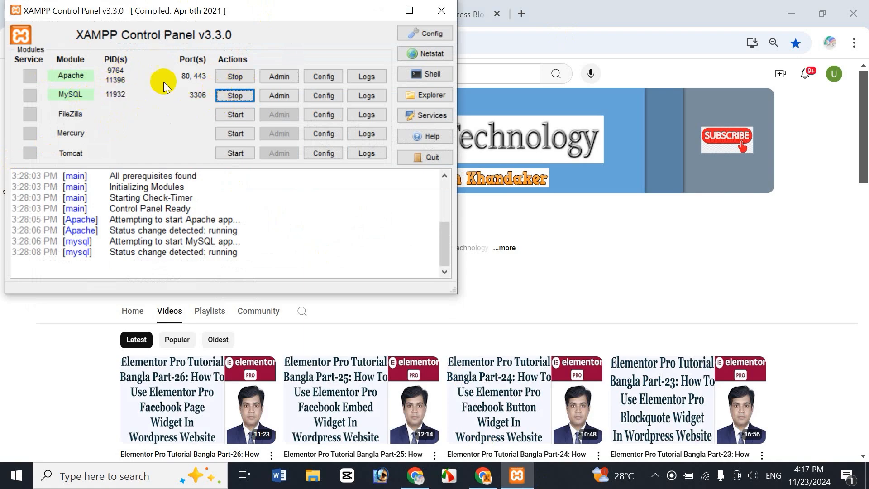
pyautogui.click(378, 11)
# - Enter the local admin address localhost/jasim/wp-admin in a new tab without loading it, and return to the online login page
pyautogui.click(521, 14)
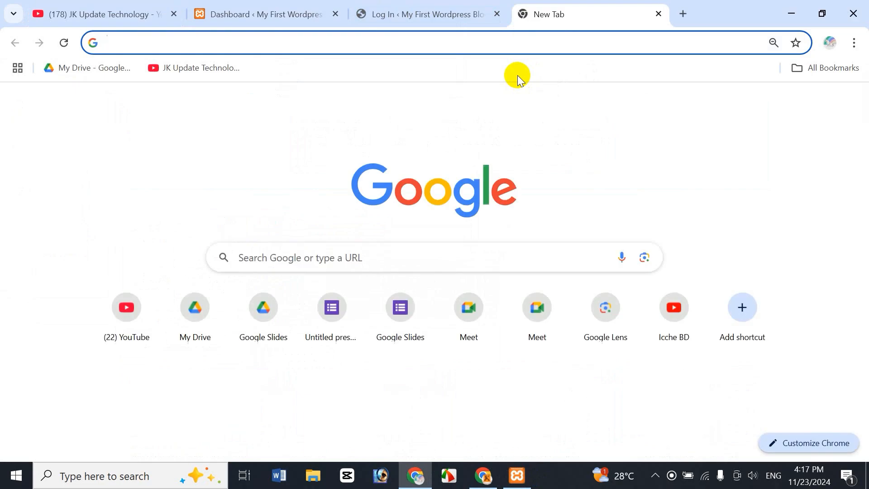
pyautogui.write('localhost/jasim/wp-admin')
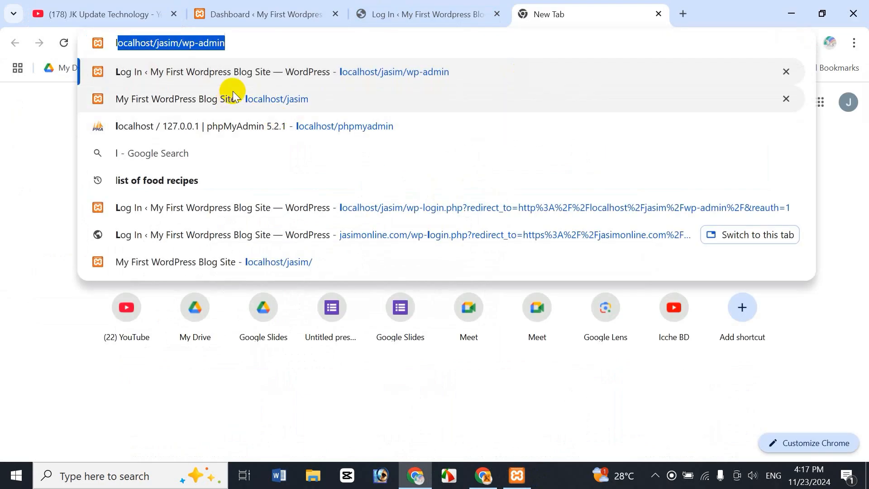
pyautogui.click(218, 42)
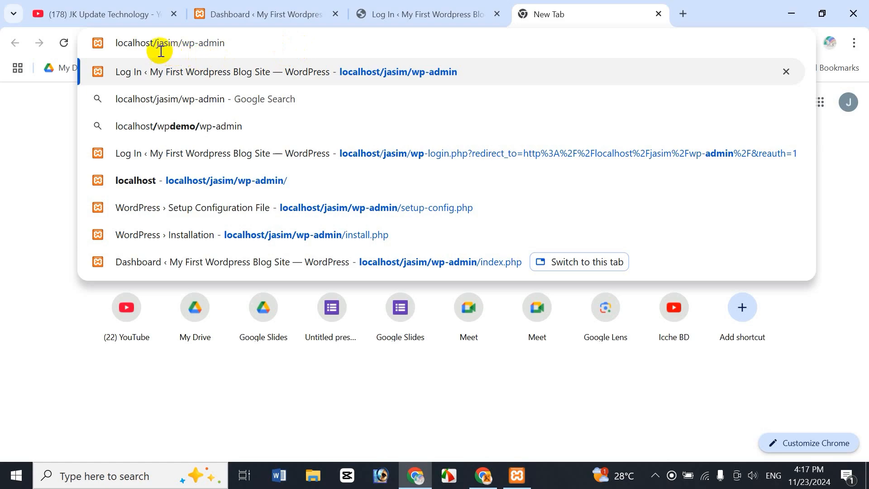
pyautogui.moveTo(156, 44); pyautogui.dragTo(179, 49)
pyautogui.moveTo(183, 49); pyautogui.dragTo(230, 49)
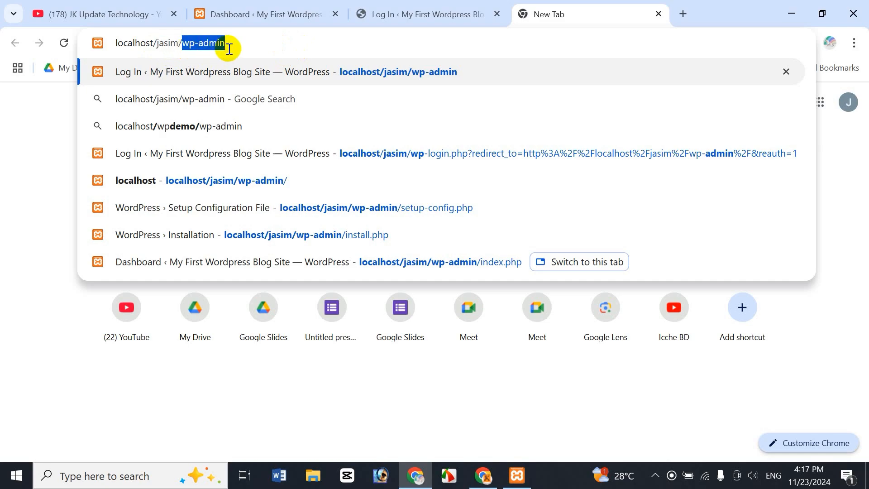
pyautogui.click(268, 50)
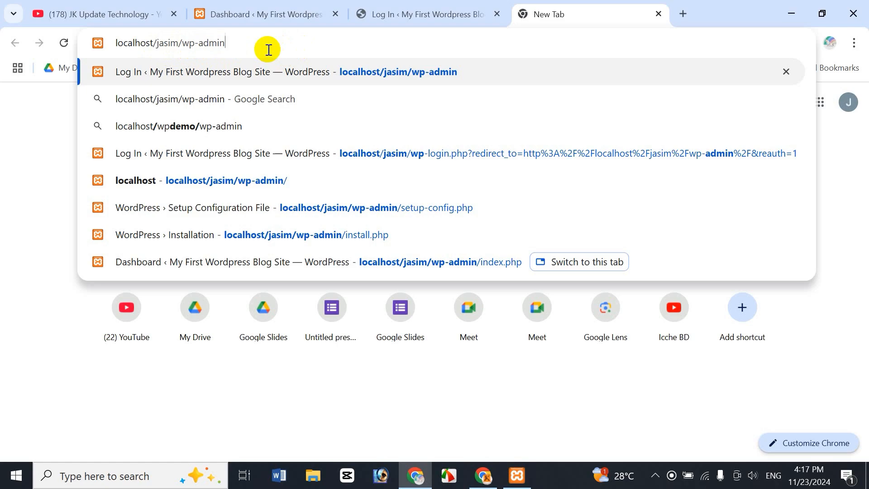
pyautogui.click(445, 11)
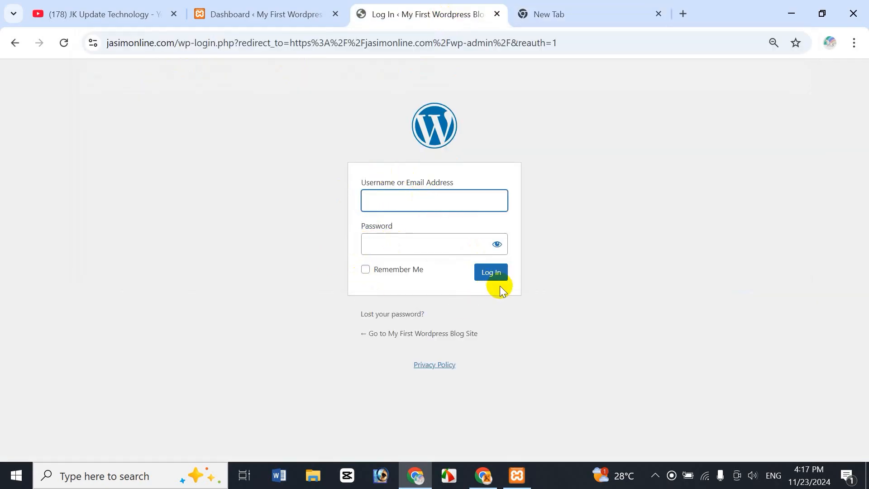
# - Open the list of all pages in the local WordPress dashboard
pyautogui.click(306, 8)
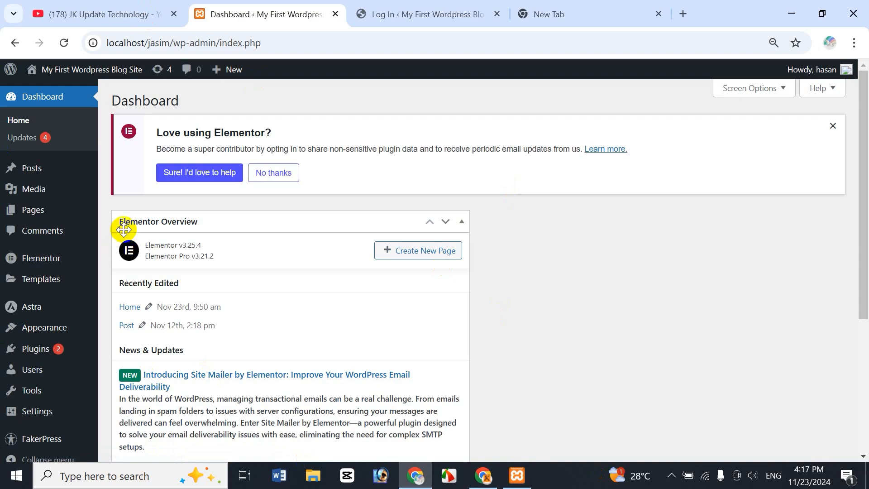
pyautogui.click(37, 217)
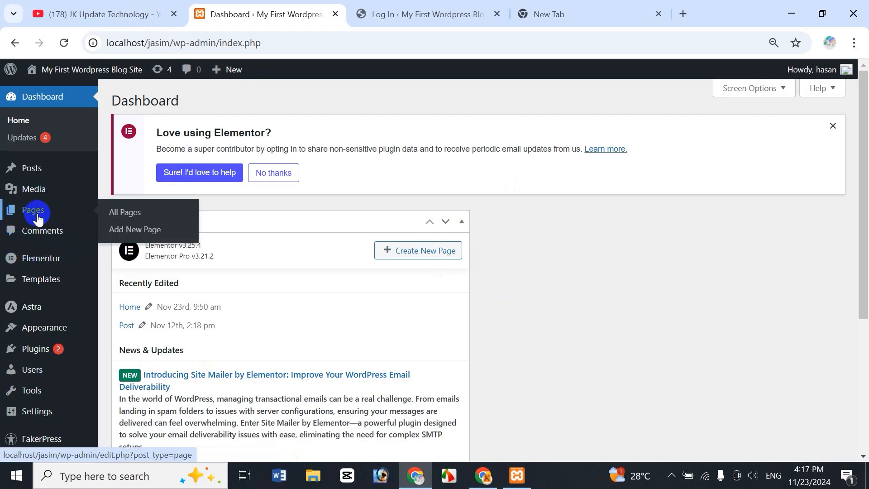
pyautogui.click(123, 217)
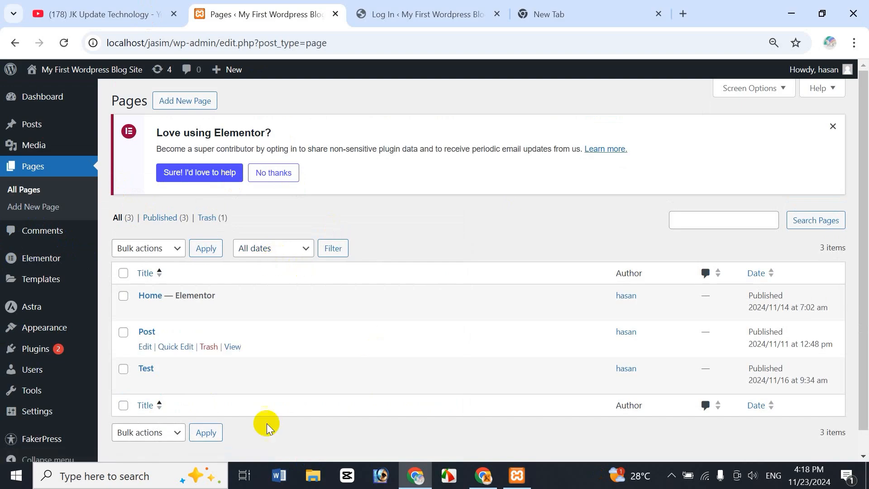
# - Open the Home page for editing with Elementor in a new tab and close the unused login and empty tabs
pyautogui.moveTo(250, 289)
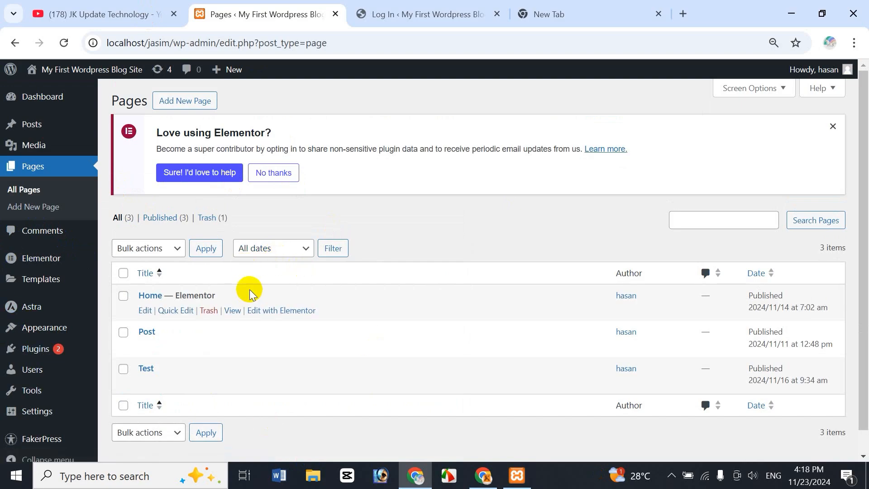
pyautogui.rightClick(295, 313)
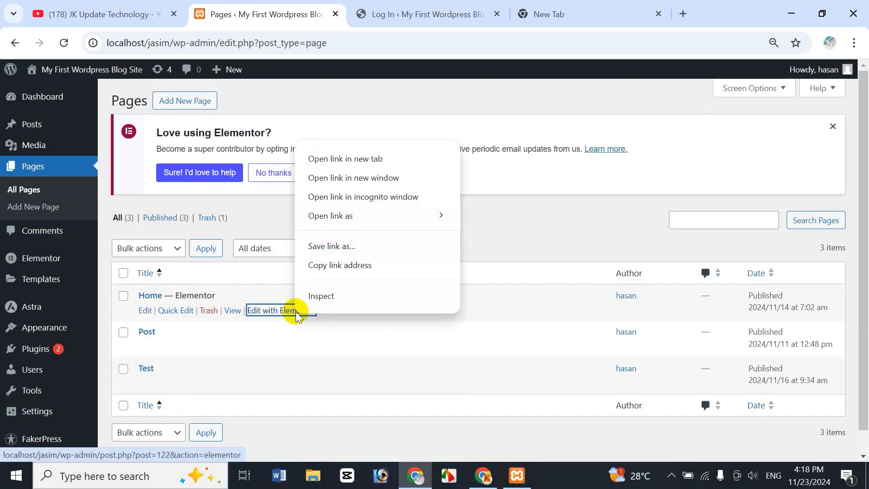
pyautogui.click(352, 157)
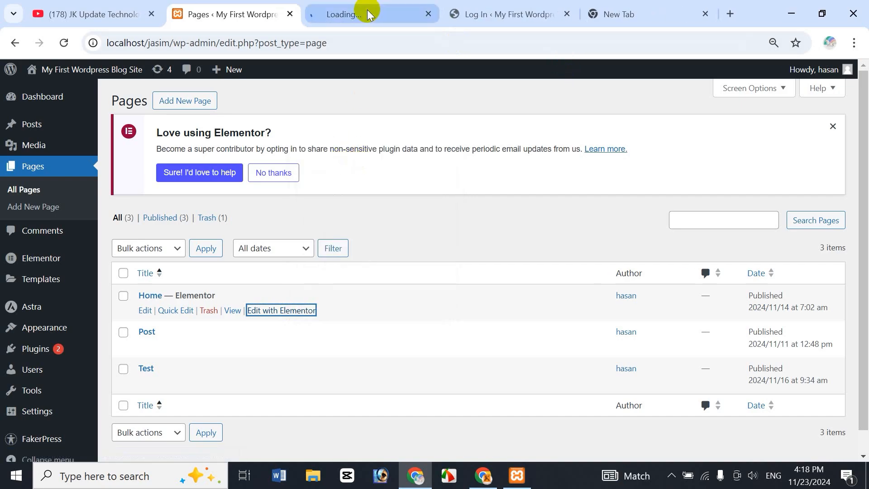
pyautogui.click(374, 14)
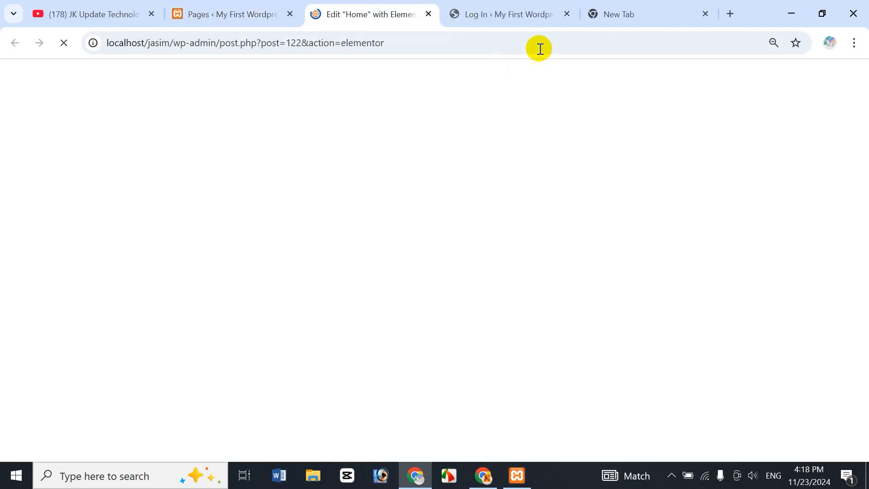
pyautogui.click(567, 15)
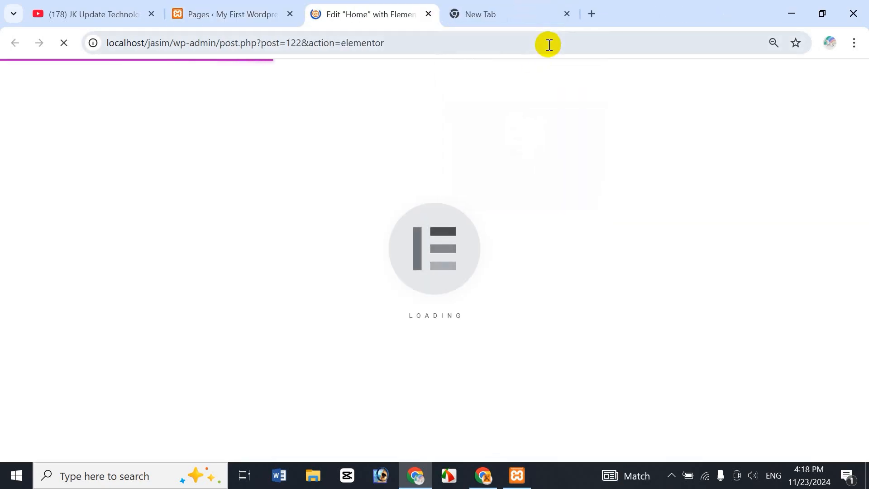
pyautogui.click(566, 15)
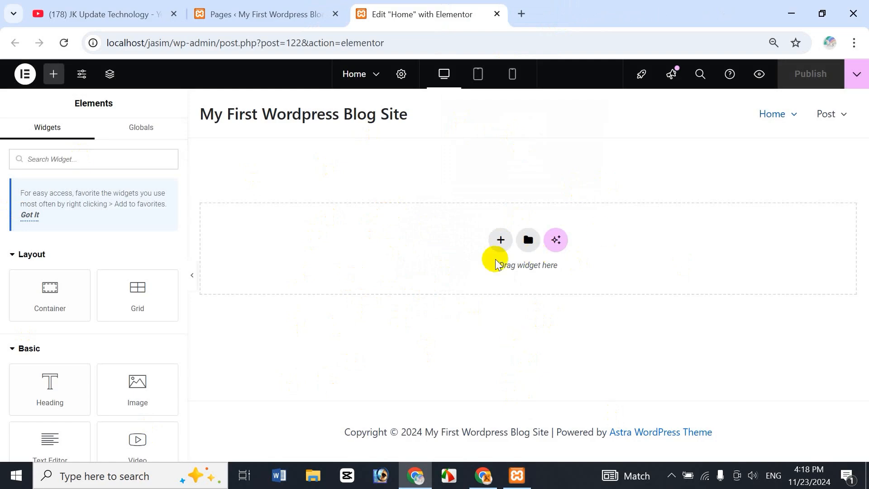
# - Add a Flexbox container with the single-column, downward-direction structure to the Home page
pyautogui.click(501, 241)
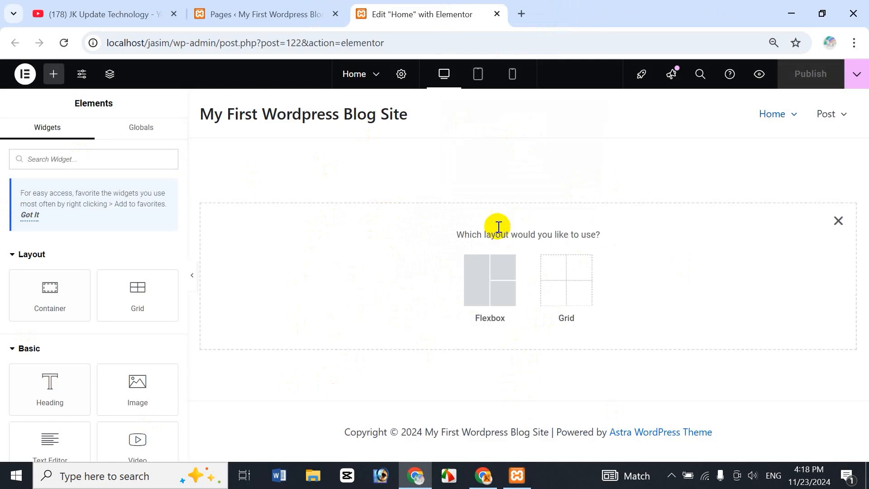
pyautogui.click(460, 303)
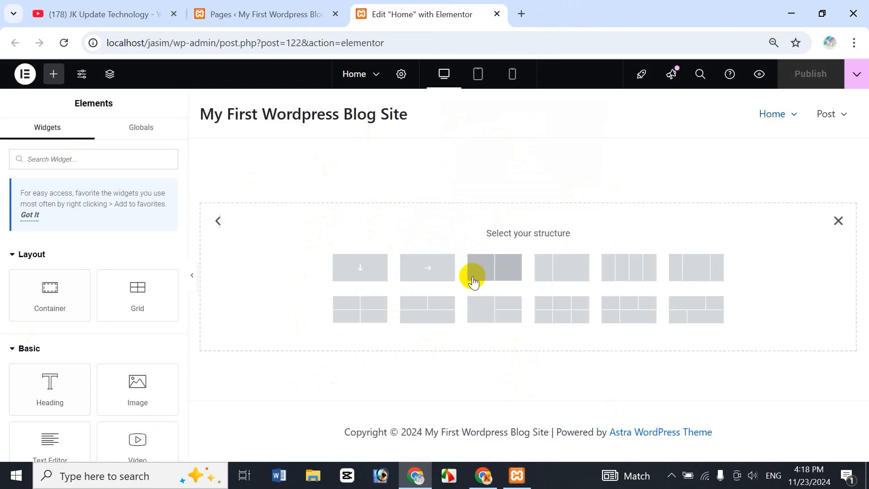
pyautogui.click(360, 270)
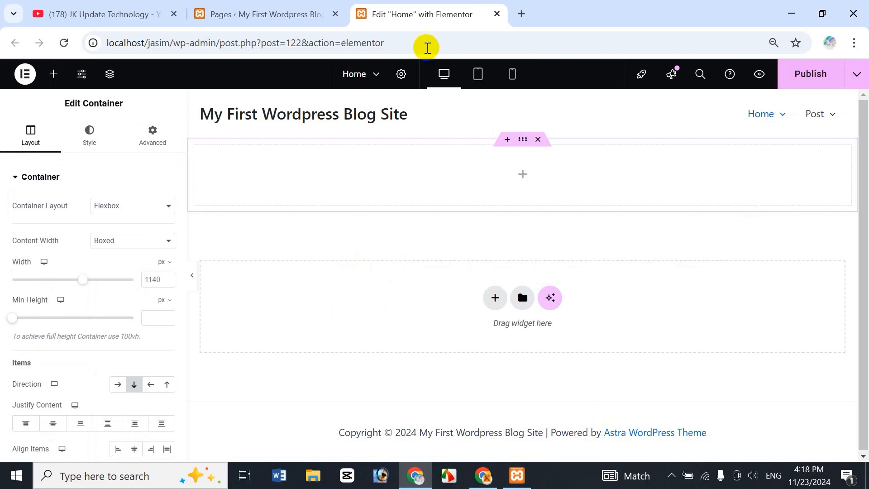
# - Find the Template widget, searching for "temp" and browsing the widget list, and place it inside the new container
pyautogui.click(52, 75)
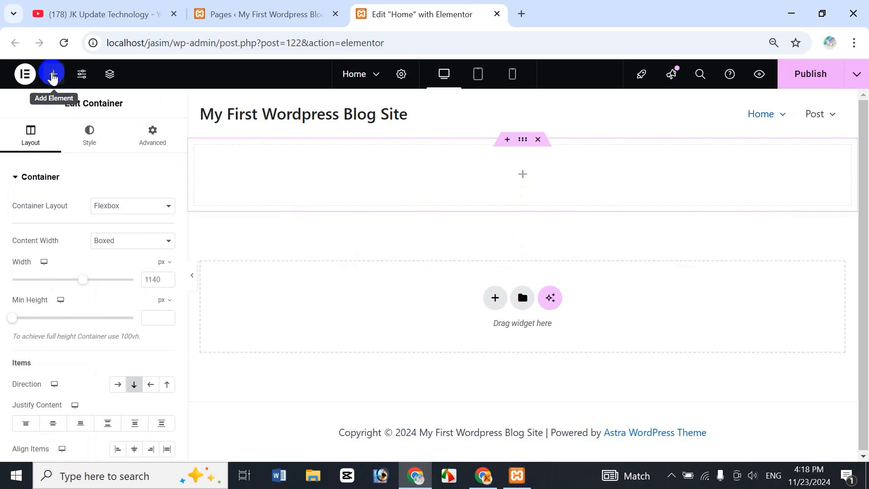
pyautogui.click(522, 176)
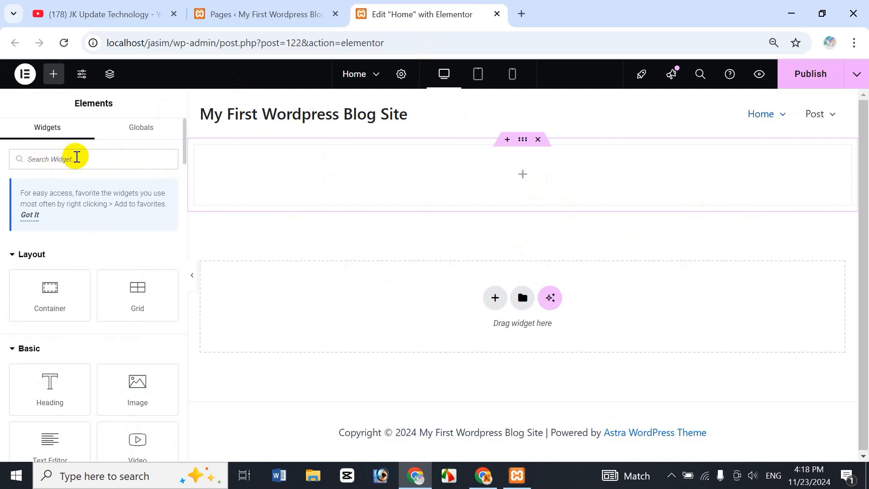
pyautogui.click(198, 95)
pyautogui.write('temp')
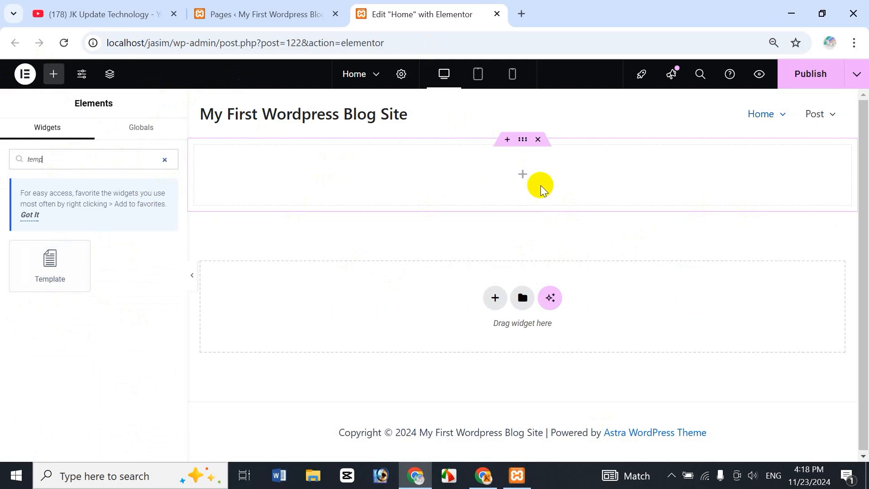
pyautogui.click(165, 158)
pyautogui.moveTo(184, 138); pyautogui.dragTo(169, 297)
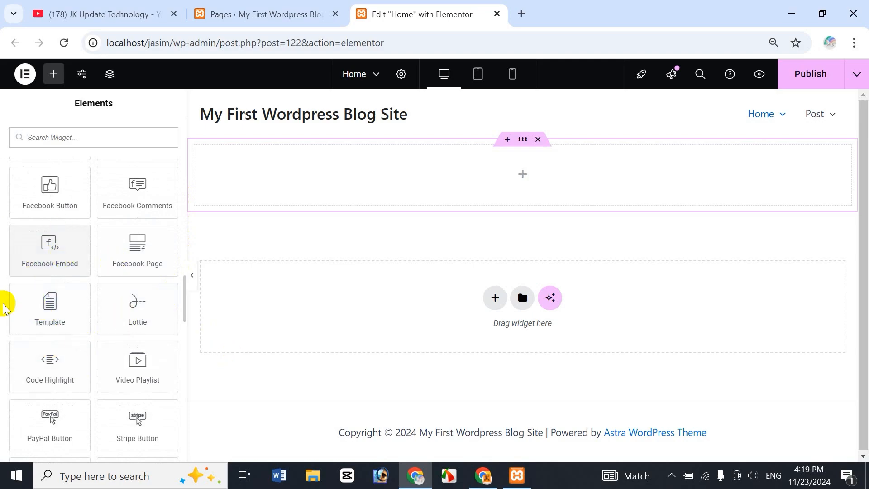
pyautogui.moveTo(38, 308); pyautogui.dragTo(508, 173)
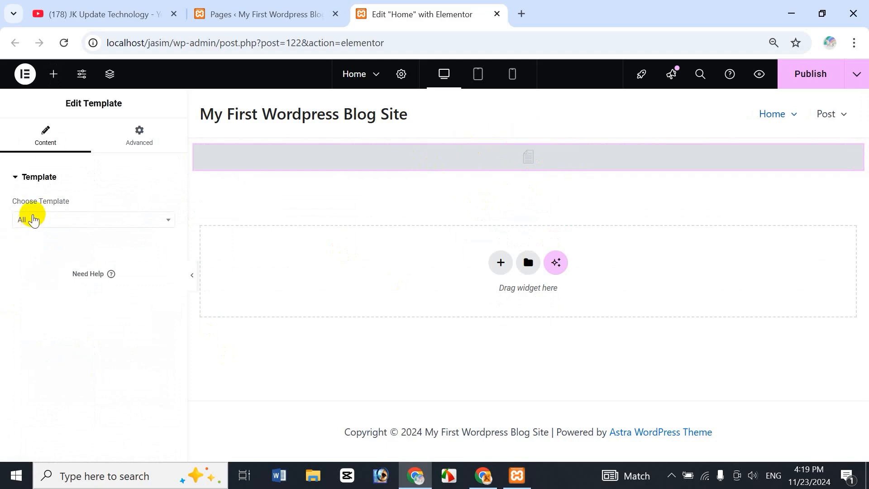
# - Check the Template widget's template chooser without selecting a template
pyautogui.click(40, 220)
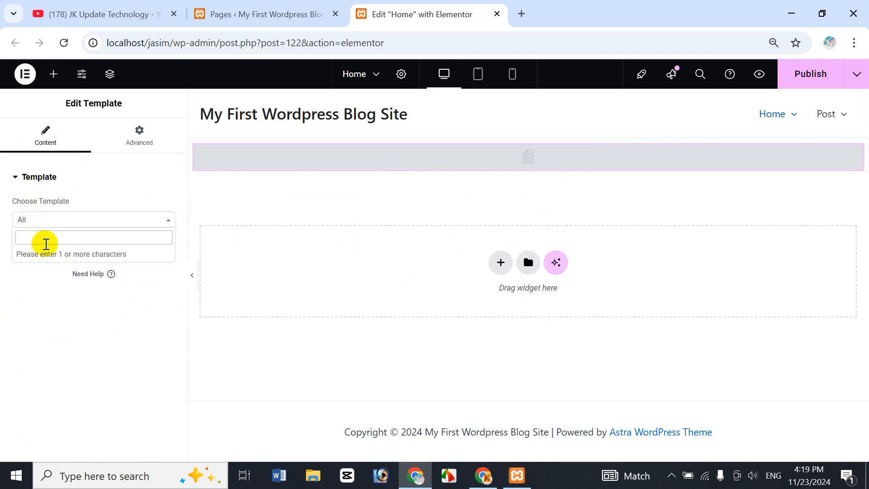
pyautogui.click(25, 281)
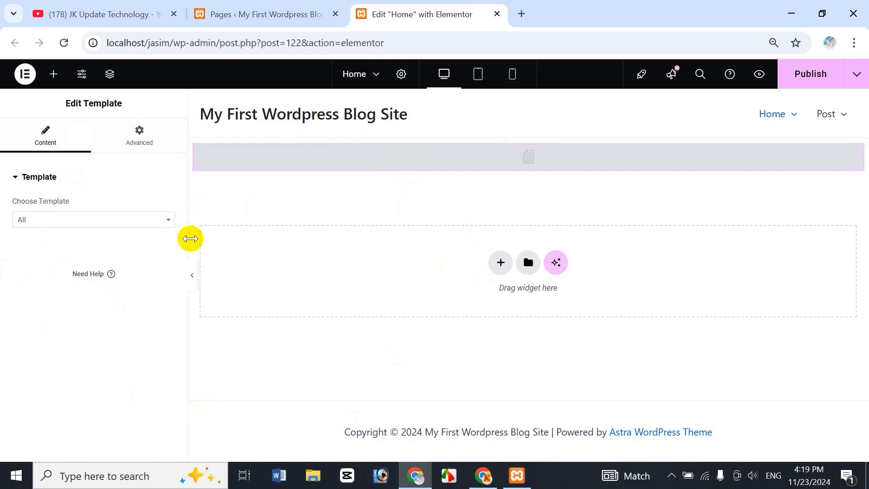
pyautogui.click(103, 219)
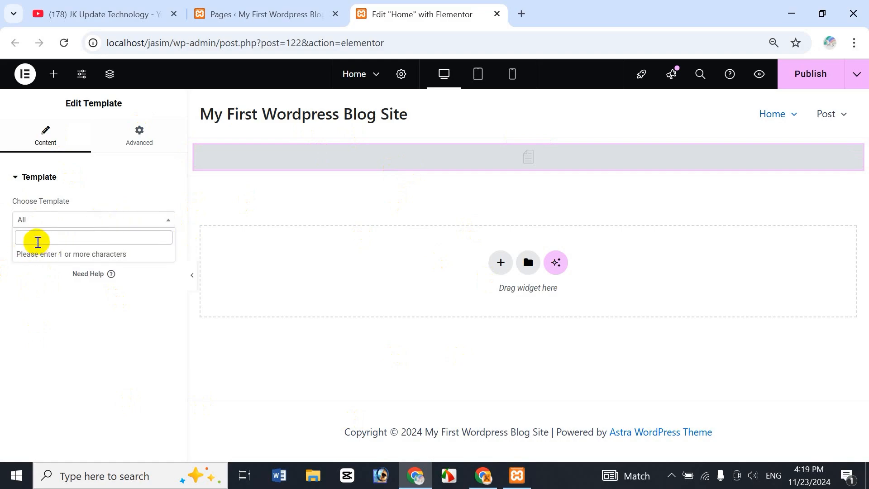
pyautogui.click(46, 291)
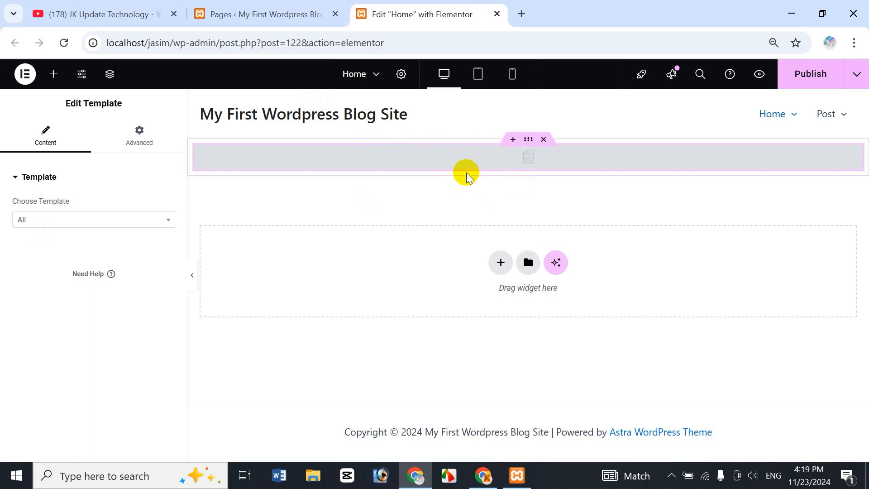
# - Switch to the WordPress dashboard and examine the saved Elementor templates, including the lists of all and published ones
pyautogui.click(252, 15)
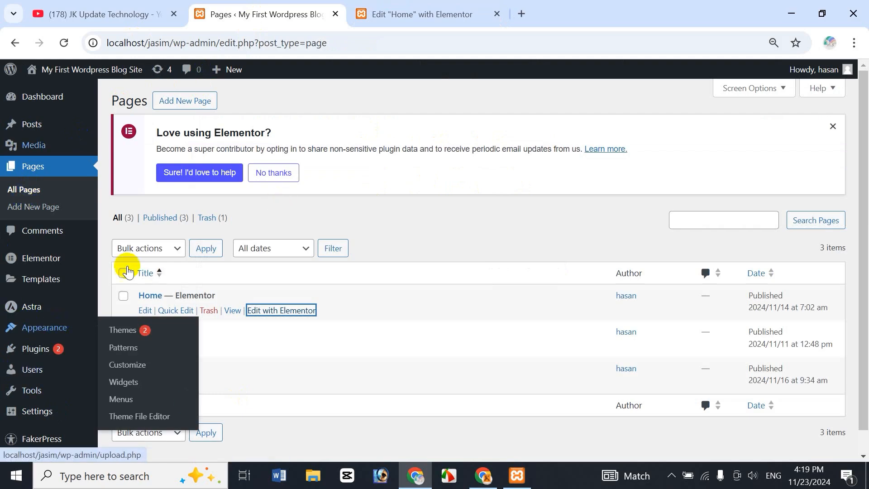
pyautogui.moveTo(47, 281)
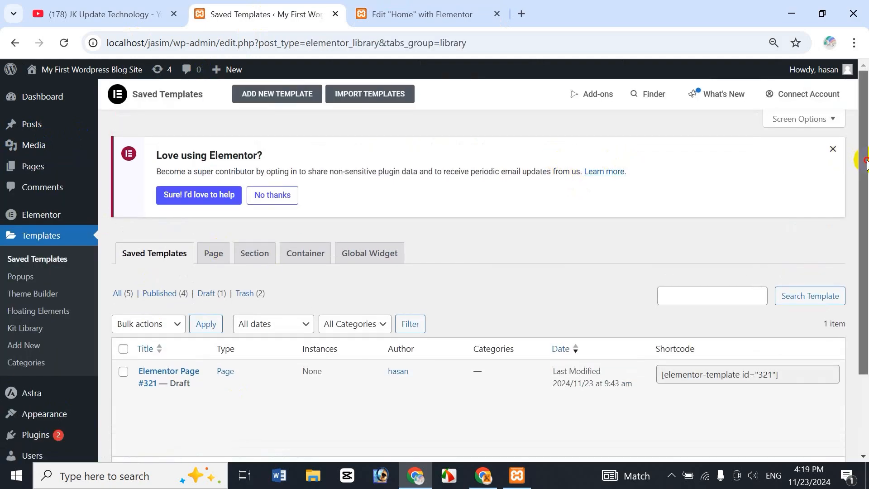
pyautogui.moveTo(864, 150); pyautogui.dragTo(867, 231)
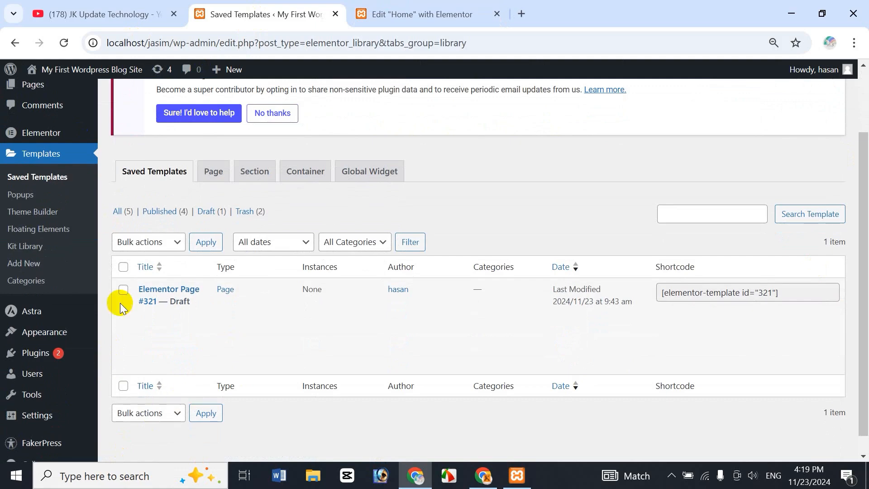
pyautogui.moveTo(157, 346)
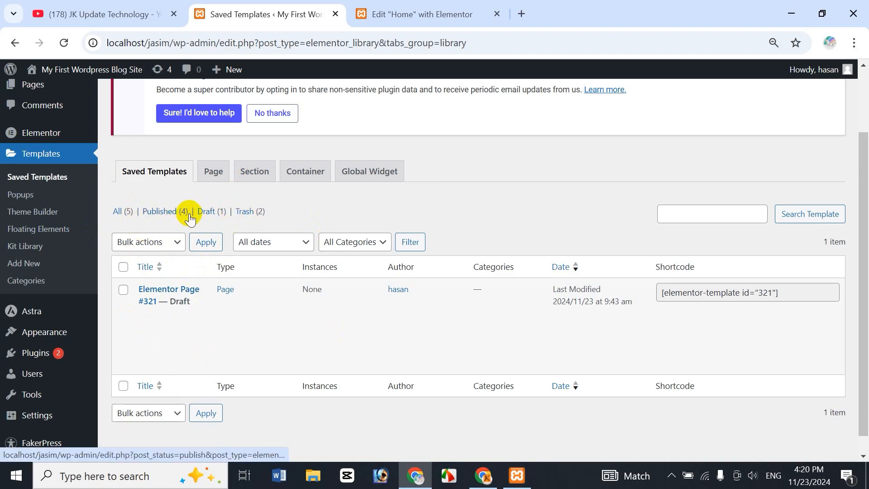
pyautogui.click(125, 221)
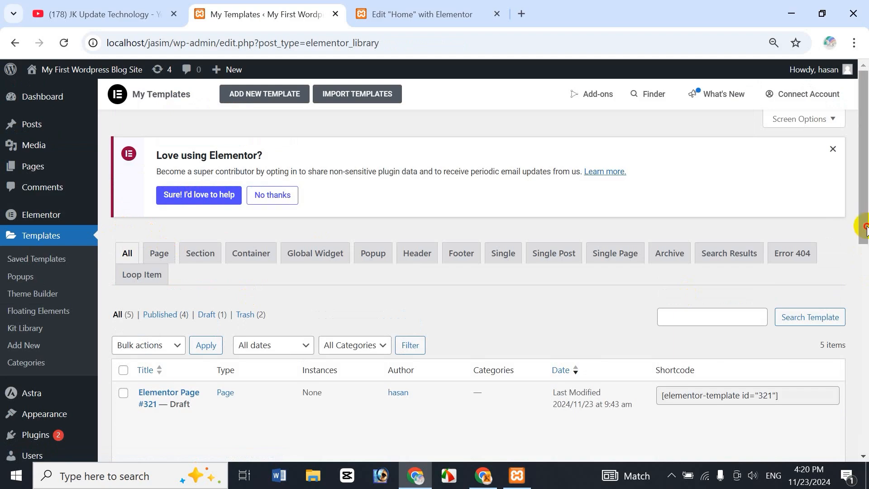
pyautogui.moveTo(865, 228); pyautogui.dragTo(862, 262)
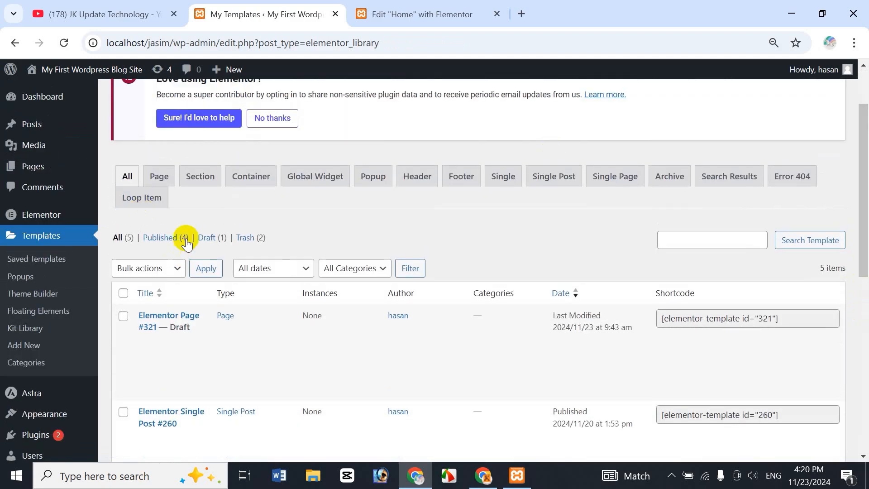
pyautogui.click(172, 238)
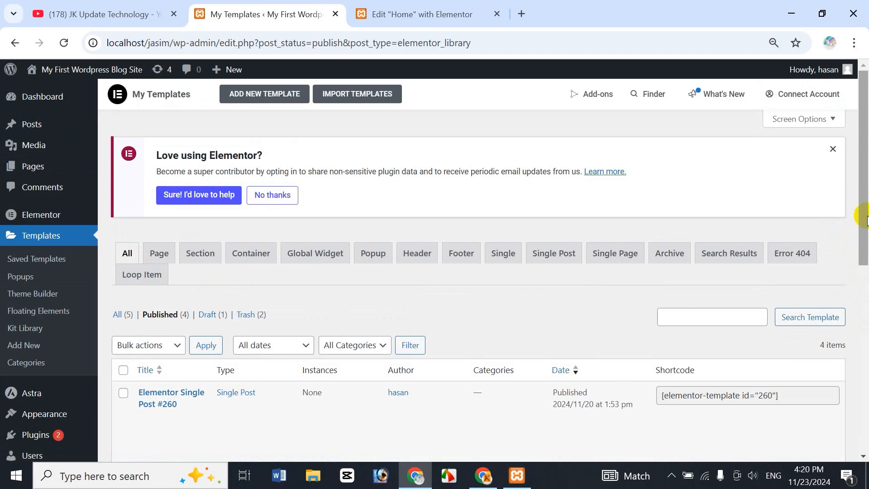
pyautogui.moveTo(860, 214)
pyautogui.mouseDown()
pyautogui.moveTo(860, 349)
pyautogui.moveTo(859, 215)
pyautogui.mouseUp()
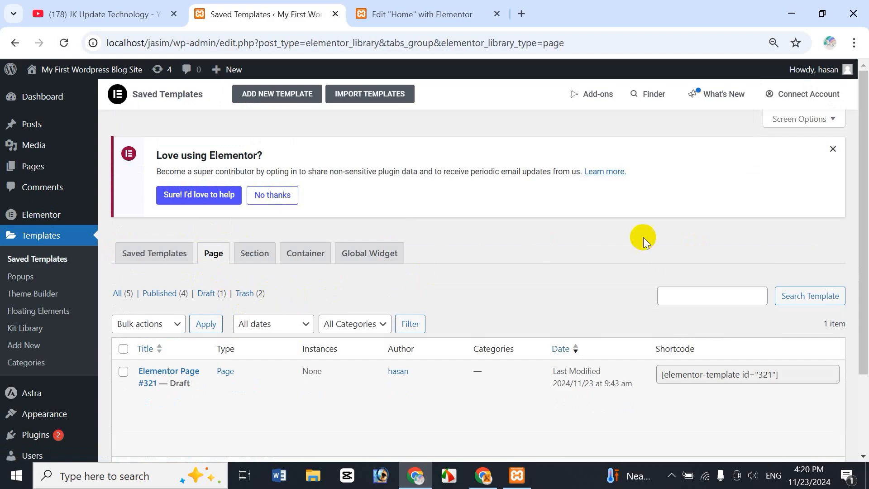
# - Examine the saved templates of type Page
pyautogui.scroll(-2, 642, 244)
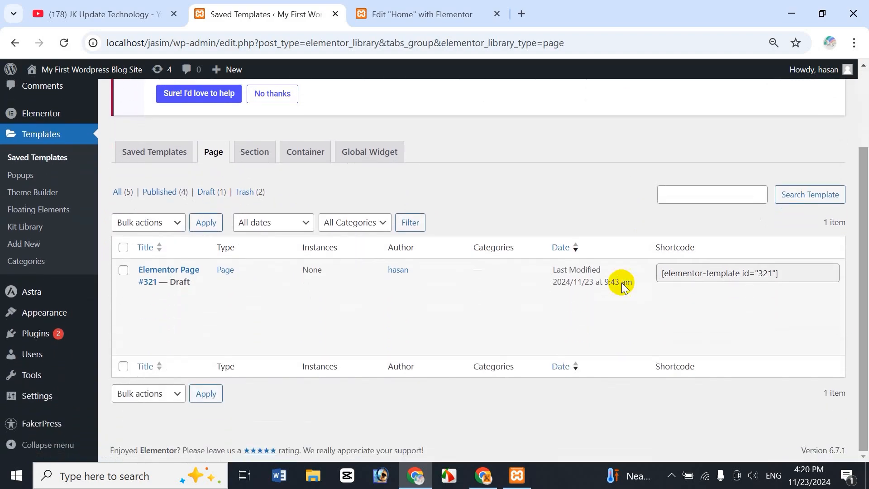
pyautogui.moveTo(188, 304)
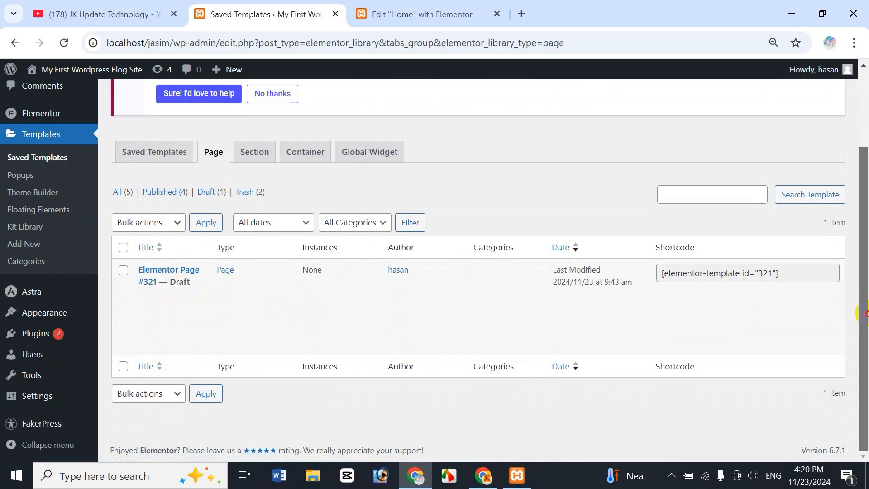
pyautogui.scroll(2, 864, 318)
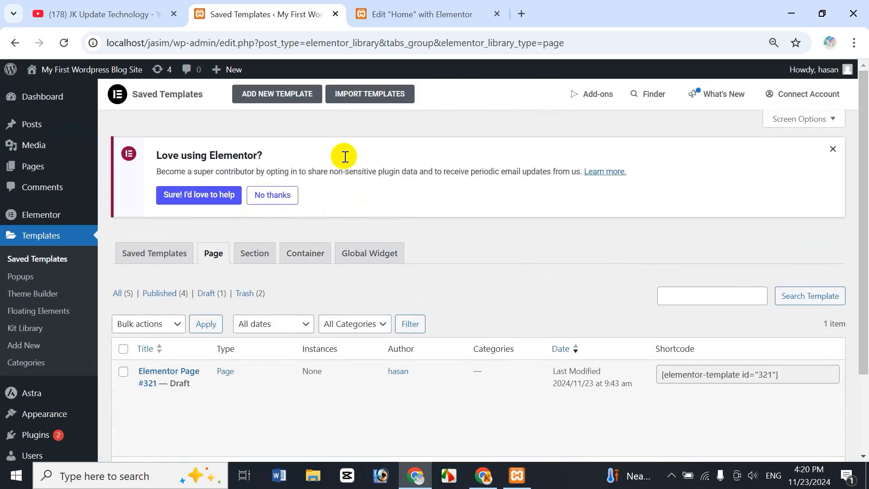
pyautogui.click(289, 95)
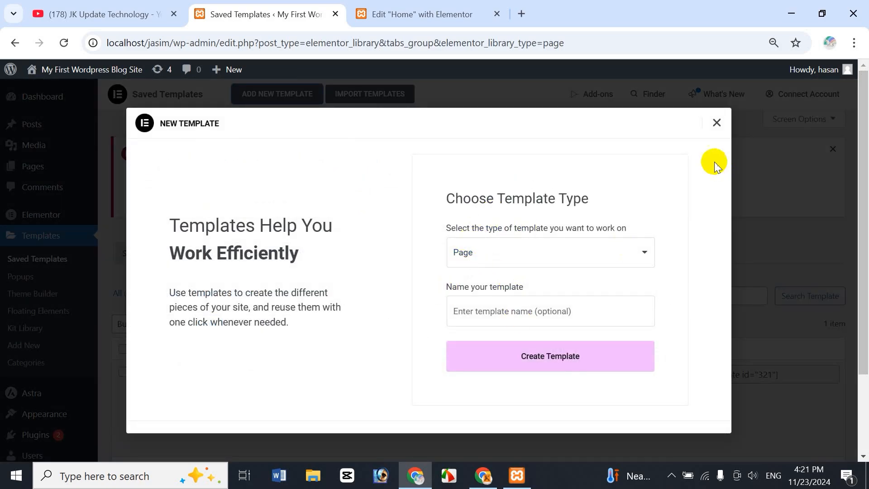
pyautogui.click(717, 123)
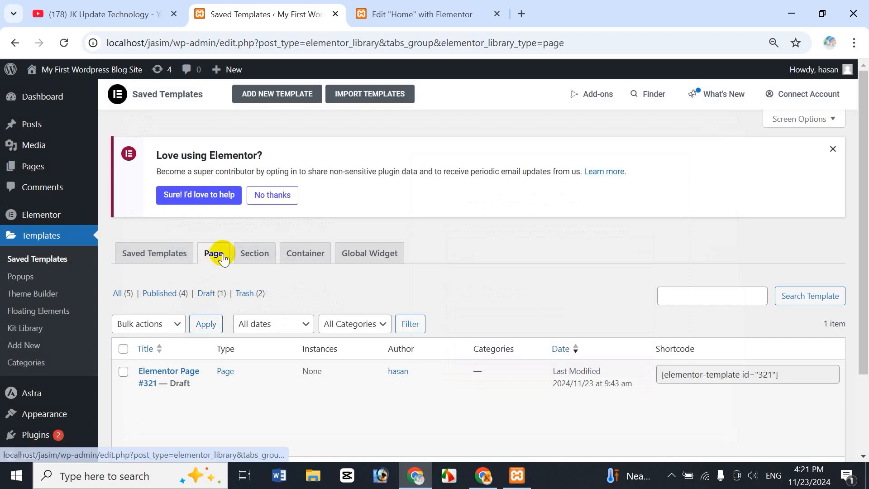
pyautogui.click(287, 93)
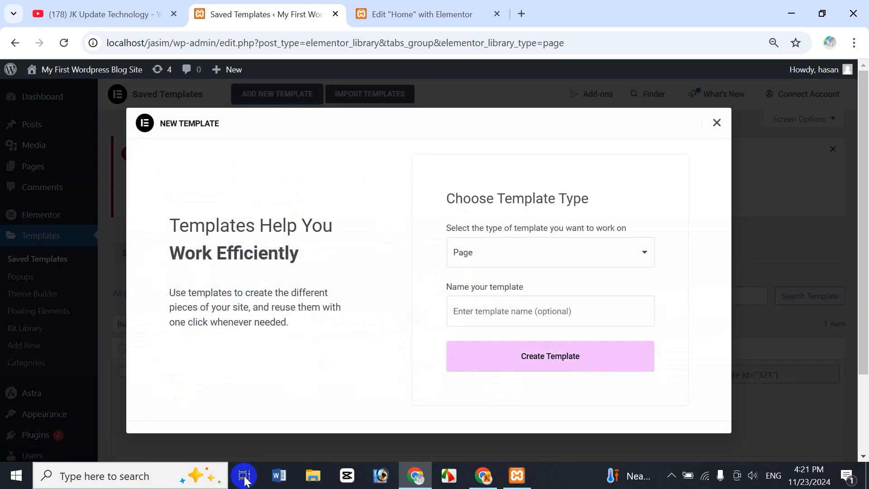
pyautogui.click(717, 123)
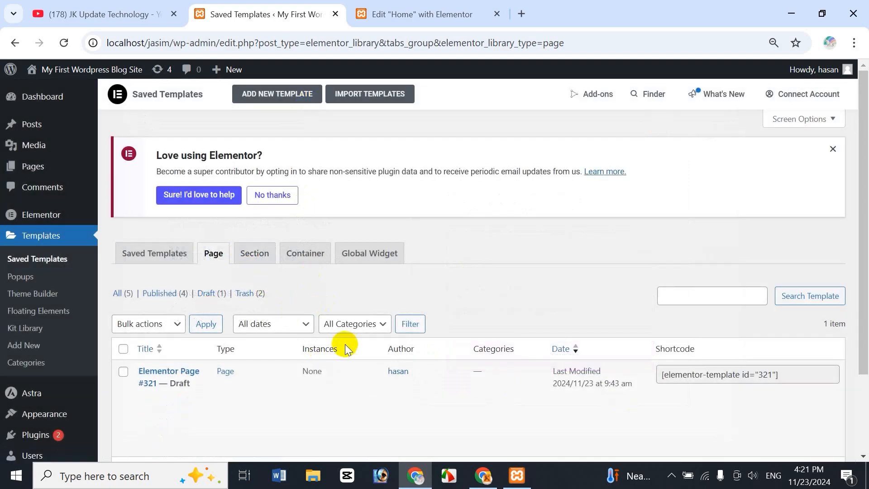
# - Look at the saved Container templates and return to the full list of saved templates
pyautogui.click(299, 261)
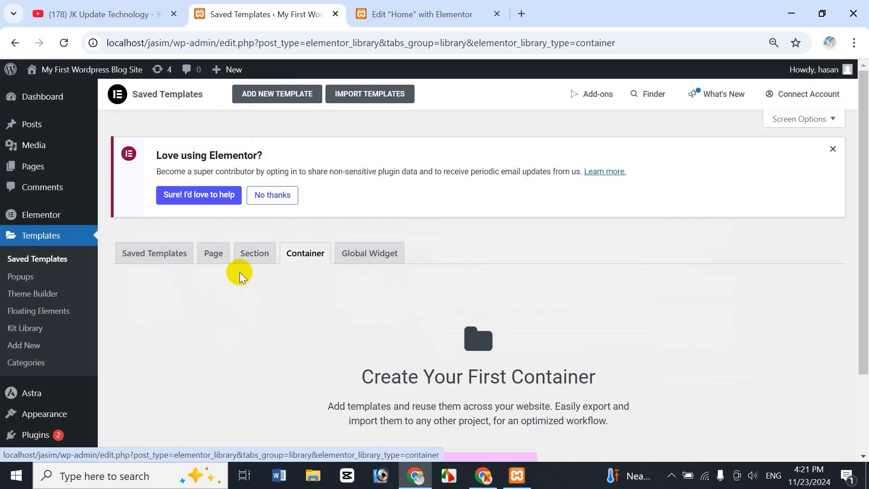
pyautogui.scroll(-1, 862, 301)
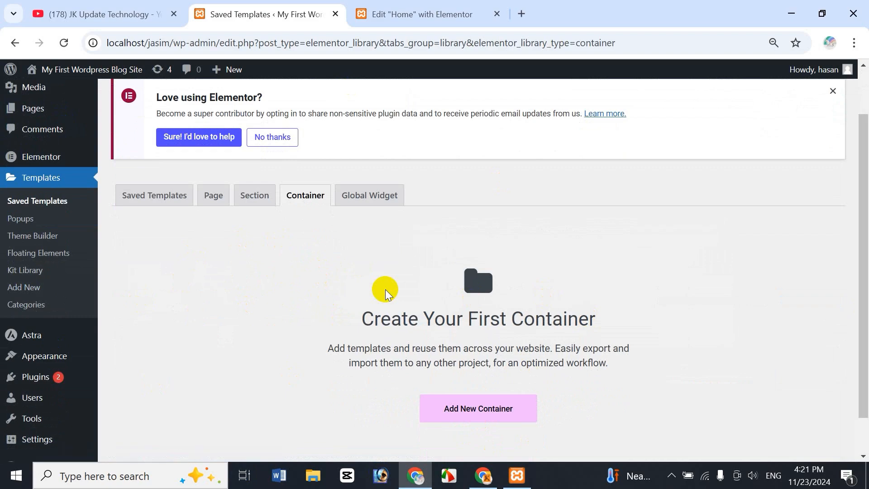
pyautogui.scroll(1, 860, 220)
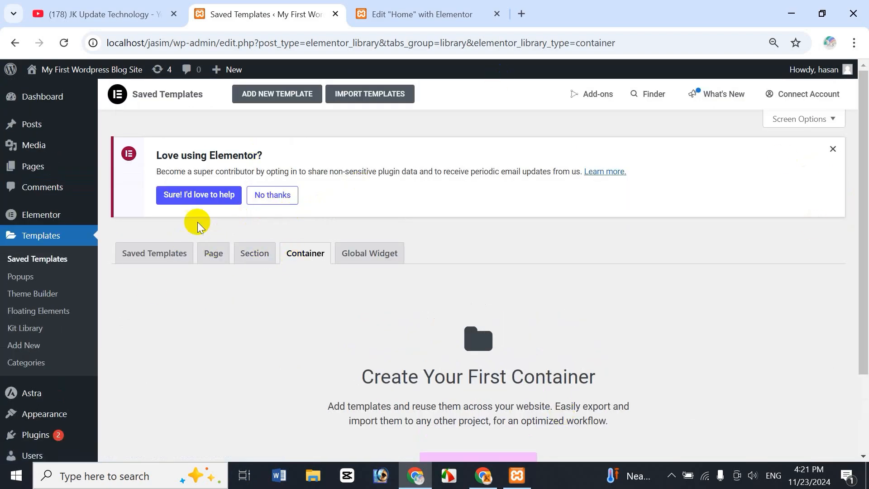
pyautogui.click(159, 268)
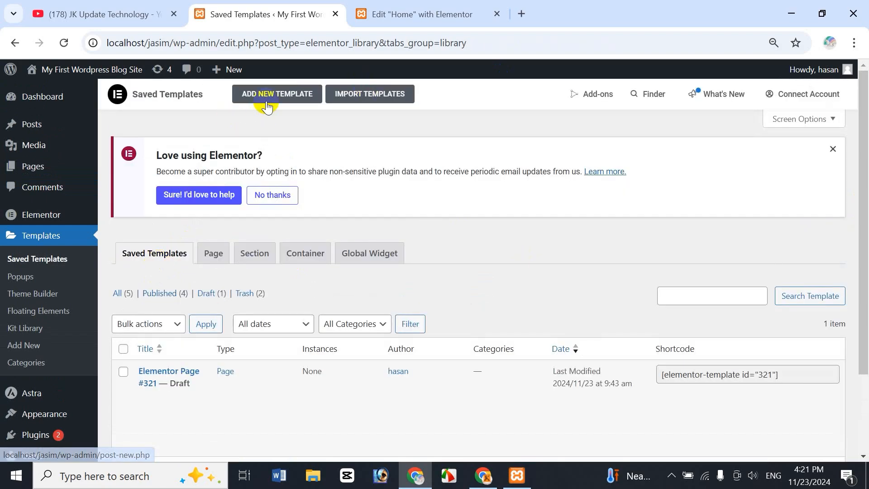
# - Create a new Elementor template of type Page without entering a name
pyautogui.click(266, 96)
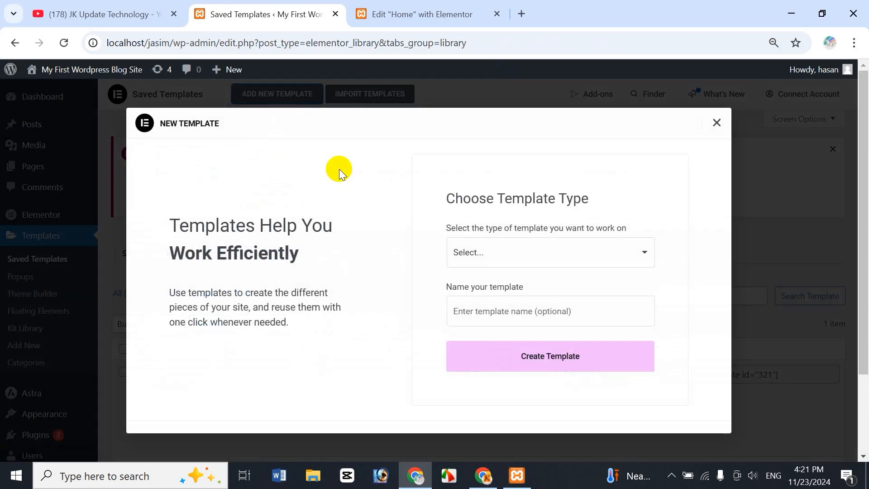
pyautogui.click(549, 256)
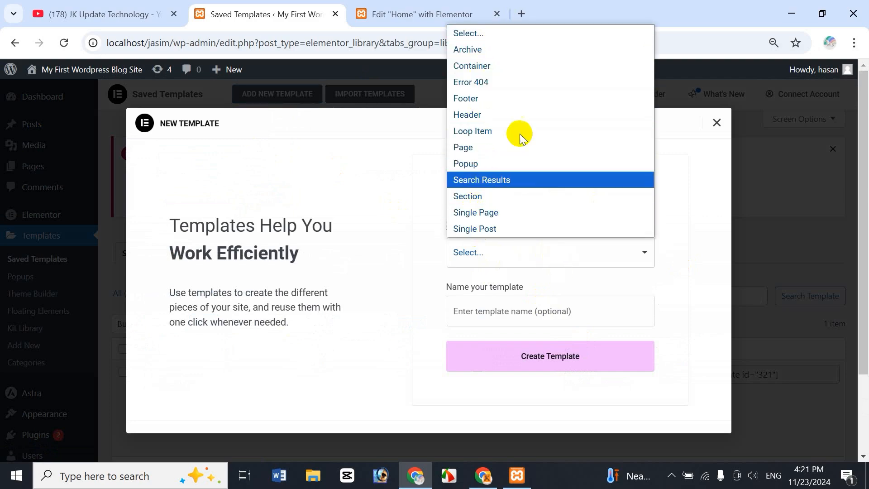
pyautogui.click(503, 148)
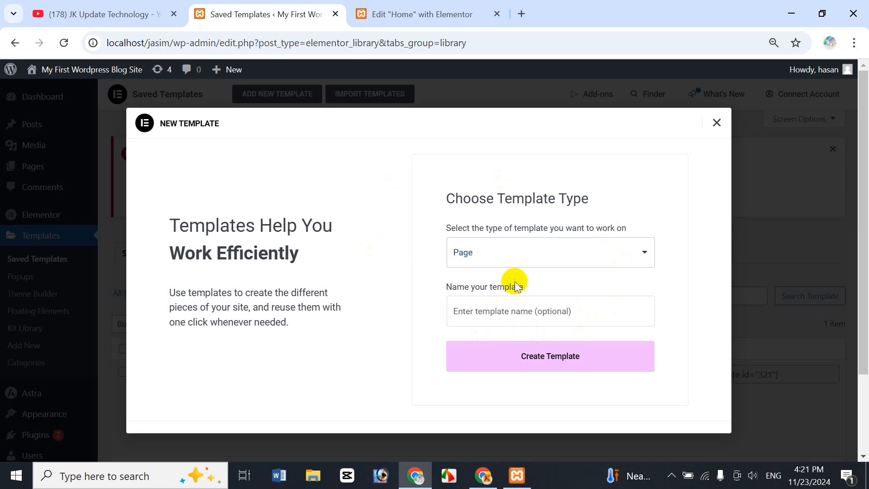
pyautogui.click(501, 364)
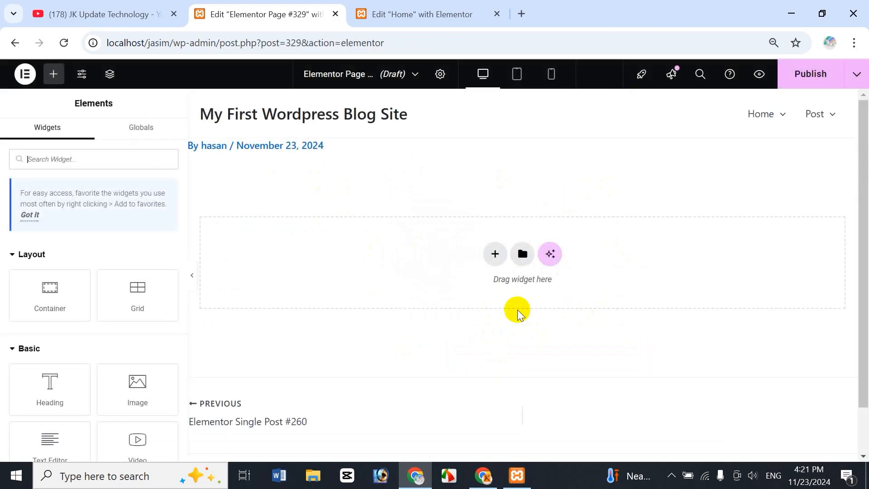
# - Add a single-column Flexbox container to the empty page template and place a Gallery widget inside it
pyautogui.click(494, 253)
pyautogui.click(487, 296)
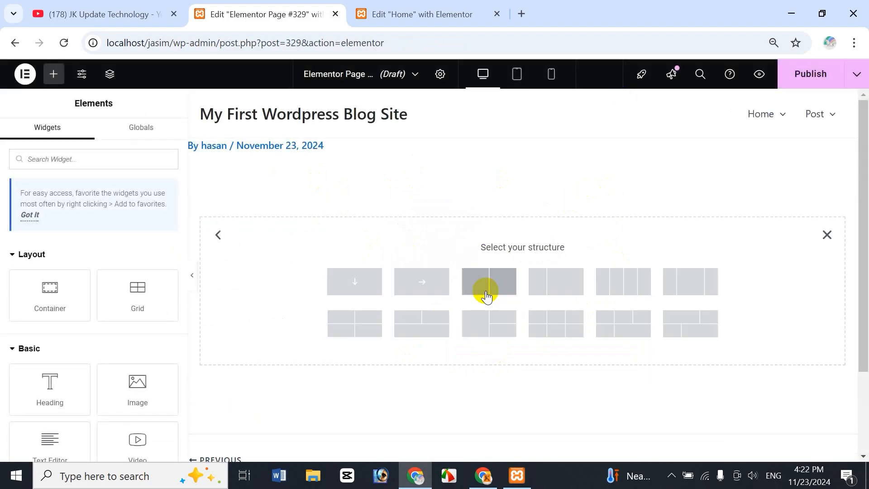
pyautogui.click(340, 281)
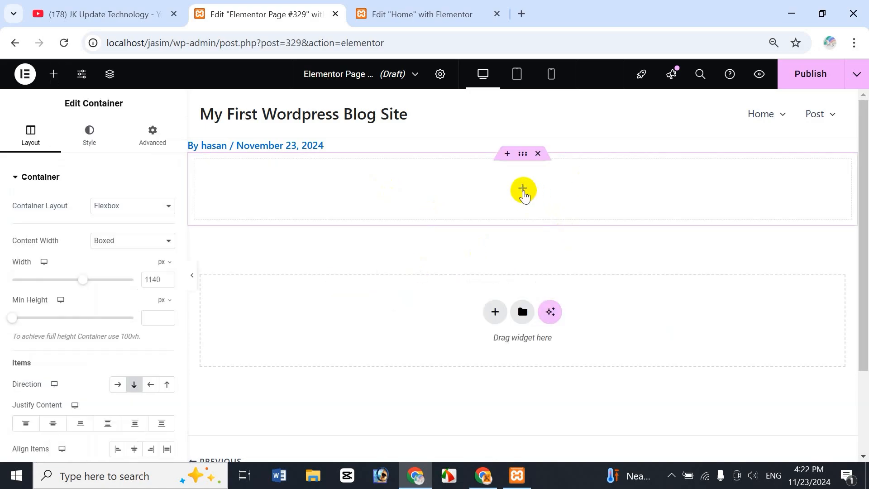
pyautogui.click(523, 190)
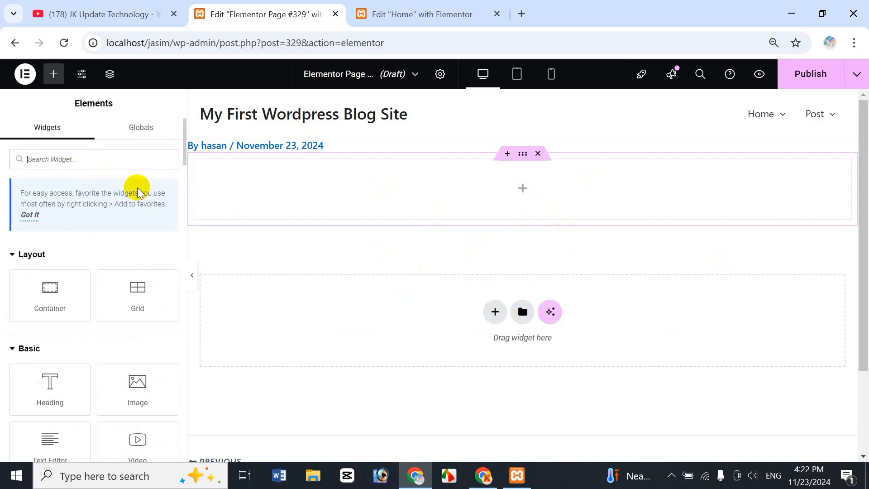
pyautogui.write('gallery')
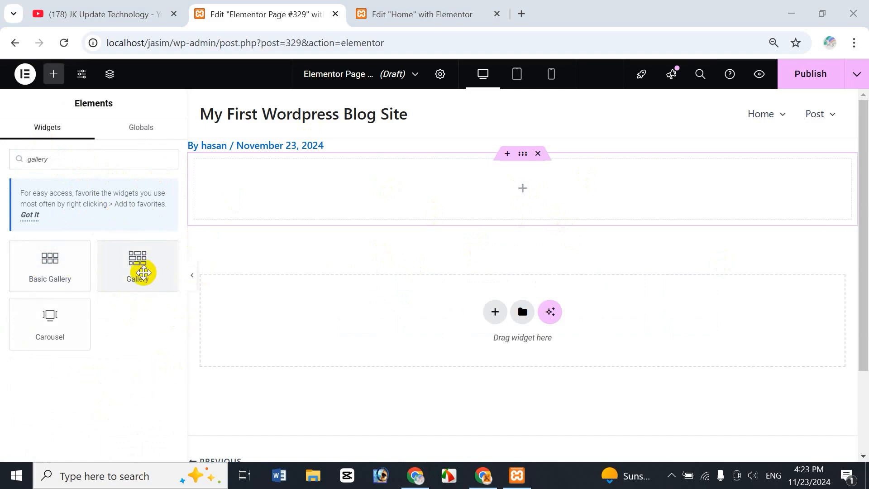
pyautogui.moveTo(140, 272); pyautogui.dragTo(502, 196)
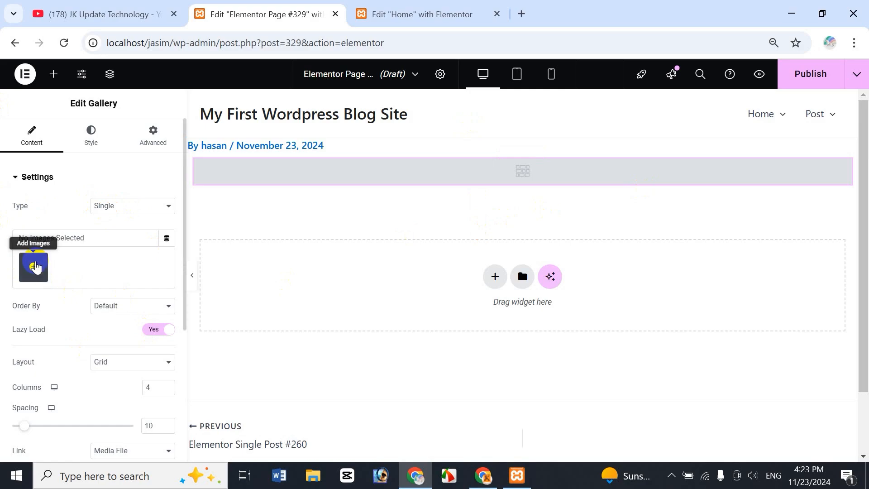
# - Fill the gallery with four media library images: the burger, the city view, the Bangladesh district map and the pelican pier
pyautogui.click(34, 266)
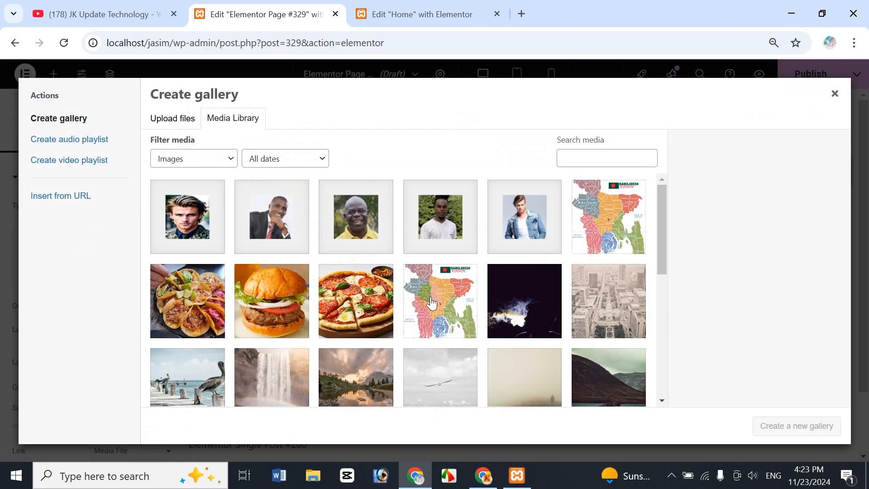
pyautogui.click(284, 313)
pyautogui.click(631, 304)
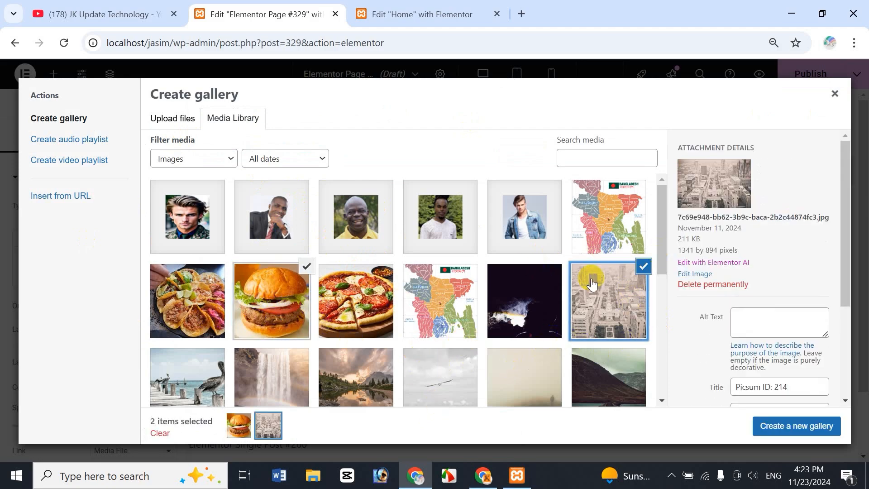
pyautogui.click(608, 230)
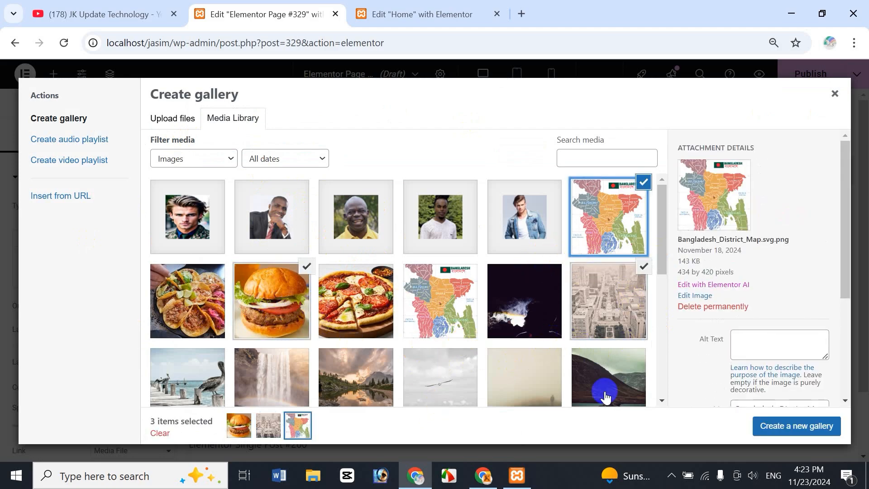
pyautogui.click(181, 386)
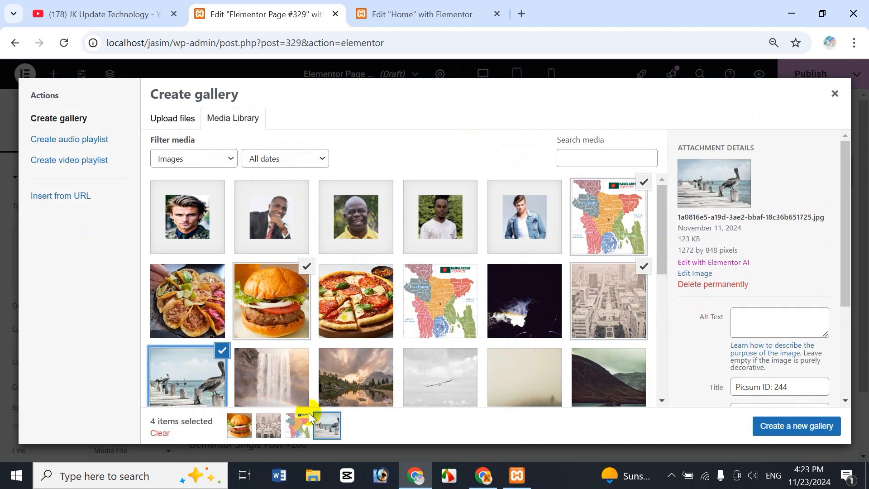
pyautogui.click(809, 432)
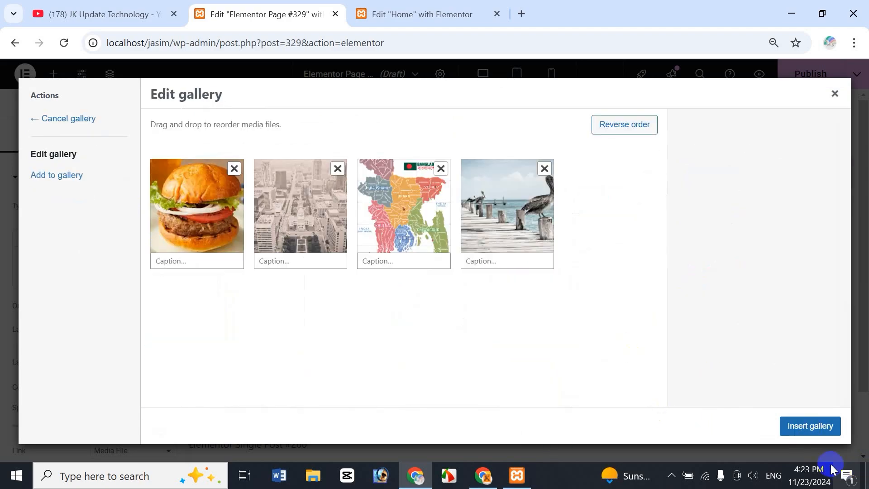
pyautogui.click(810, 426)
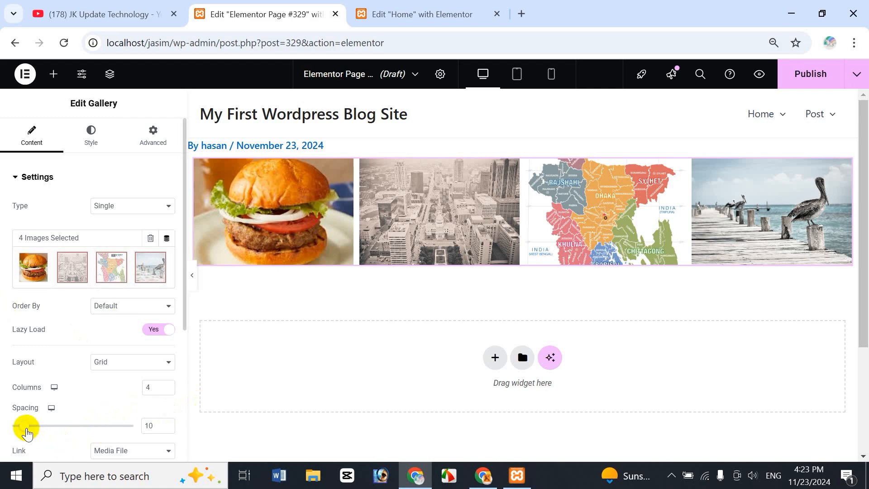
# - Set the gallery spacing to 15 and give its images a #C21B1B border, 4 px wide with a 26 px radius
pyautogui.moveTo(55, 426); pyautogui.dragTo(33, 422)
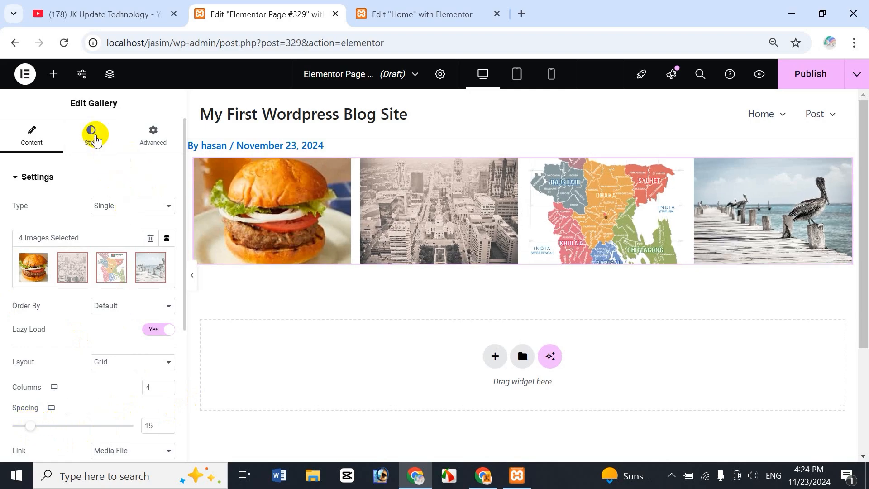
pyautogui.click(92, 134)
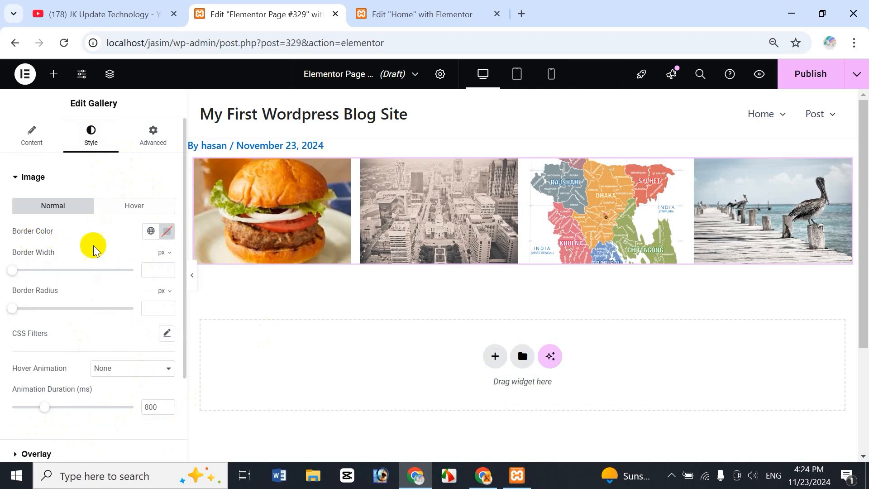
pyautogui.click(167, 232)
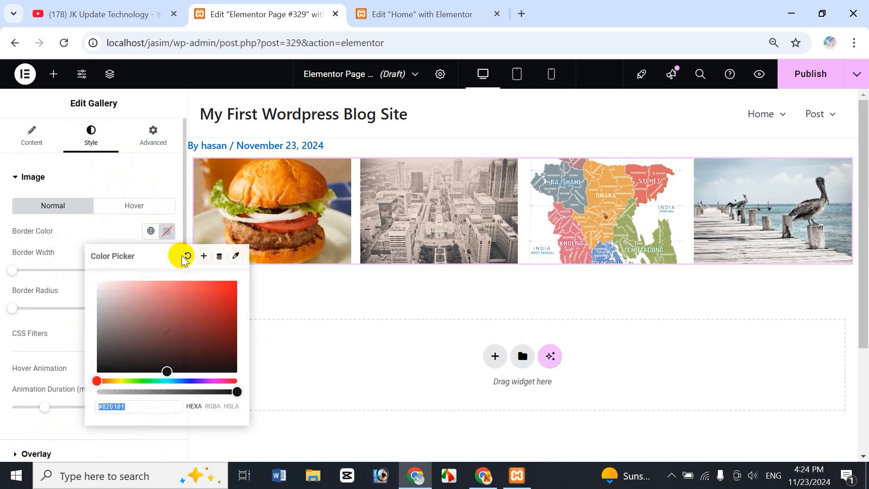
pyautogui.click(216, 301)
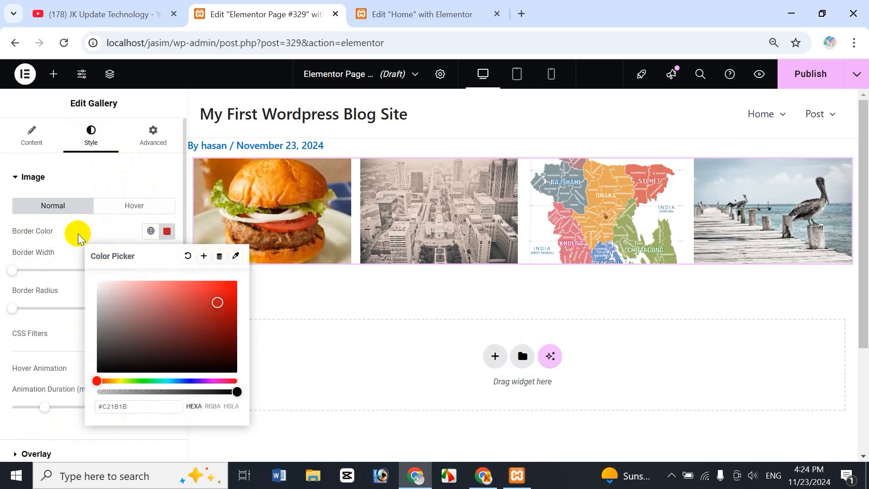
pyautogui.click(25, 267)
pyautogui.moveTo(11, 275); pyautogui.dragTo(35, 272)
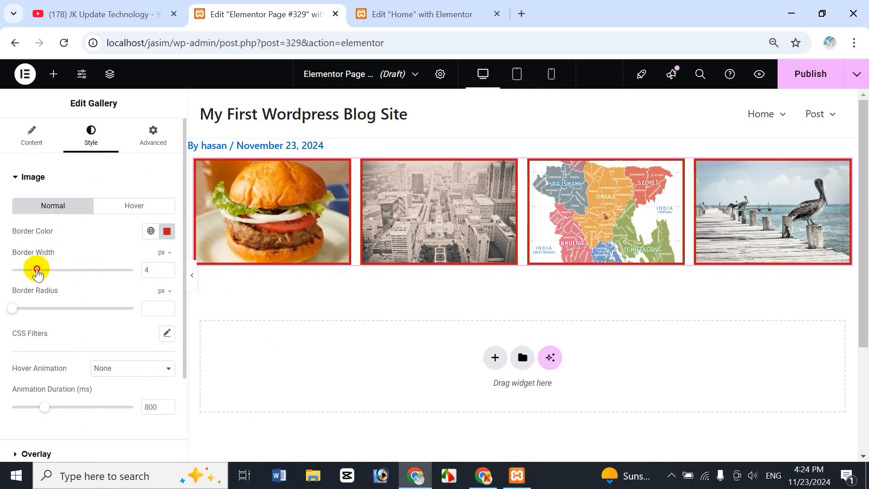
pyautogui.moveTo(11, 312); pyautogui.dragTo(43, 308)
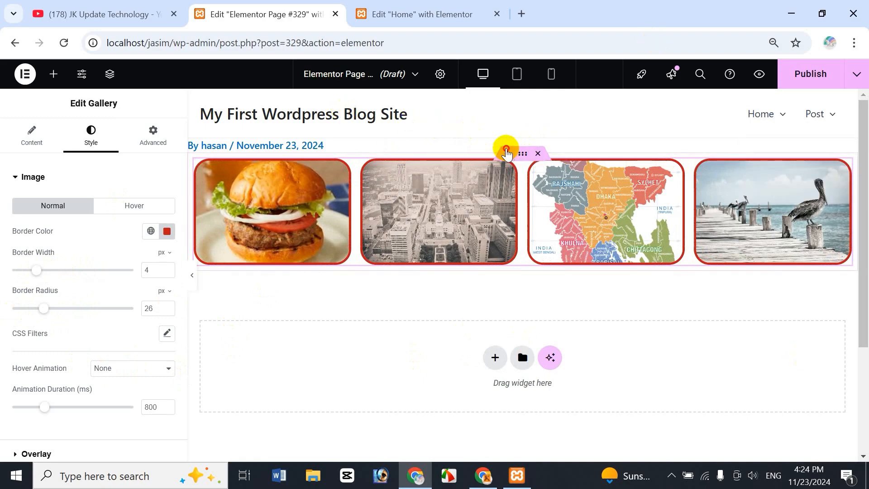
# - Insert a single-column Flexbox container above the gallery containing a heading that reads "Image Gallery"
pyautogui.click(508, 154)
pyautogui.click(493, 209)
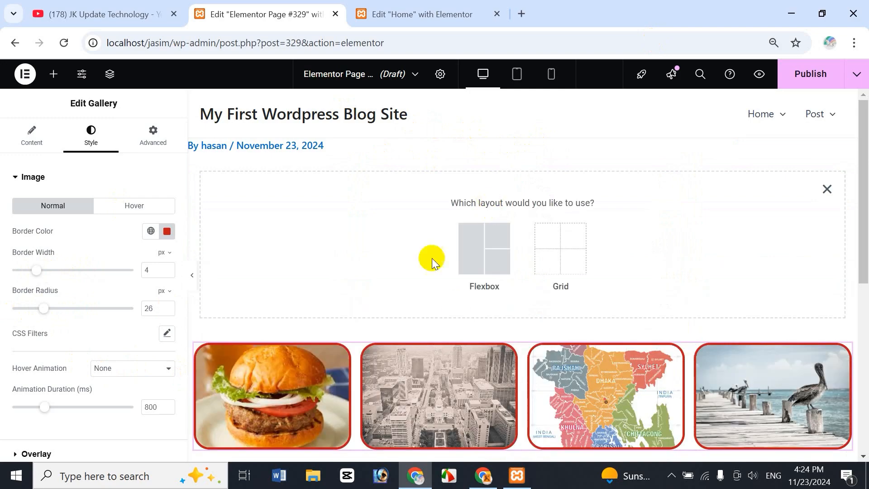
pyautogui.click(494, 262)
pyautogui.click(370, 234)
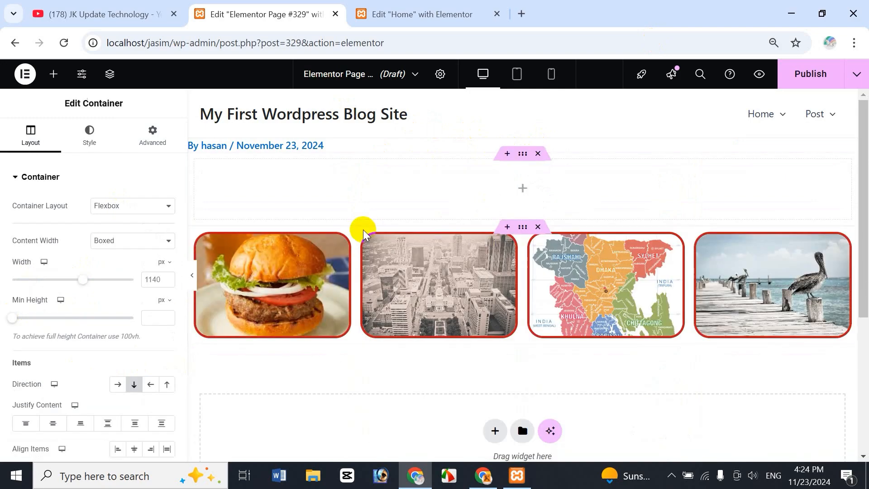
pyautogui.click(520, 186)
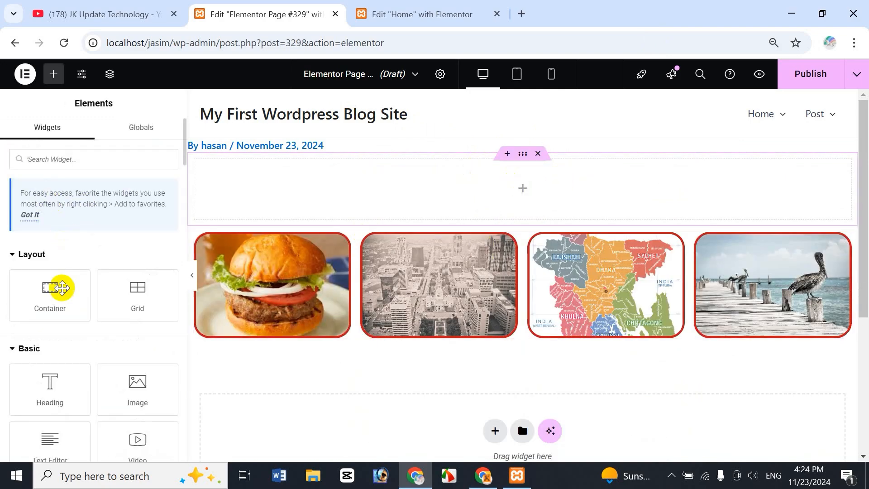
pyautogui.moveTo(42, 391); pyautogui.dragTo(497, 183)
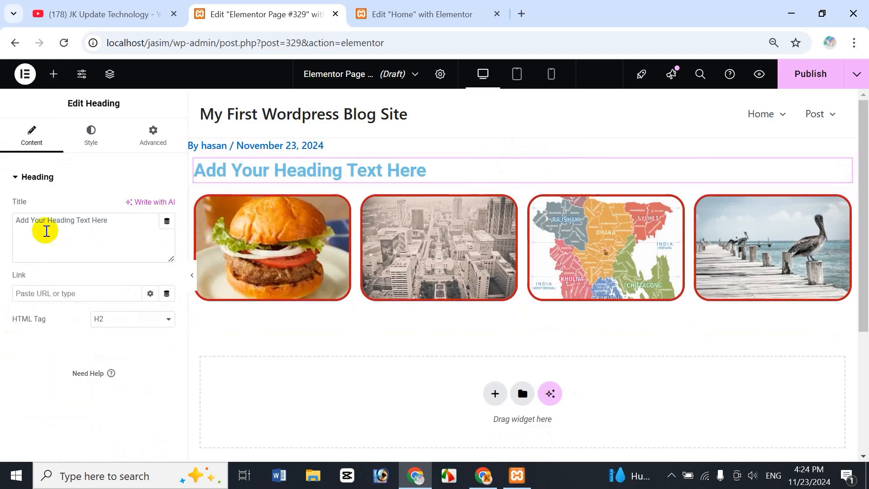
pyautogui.moveTo(120, 219); pyautogui.dragTo(2, 212)
pyautogui.write('Image Gallery')
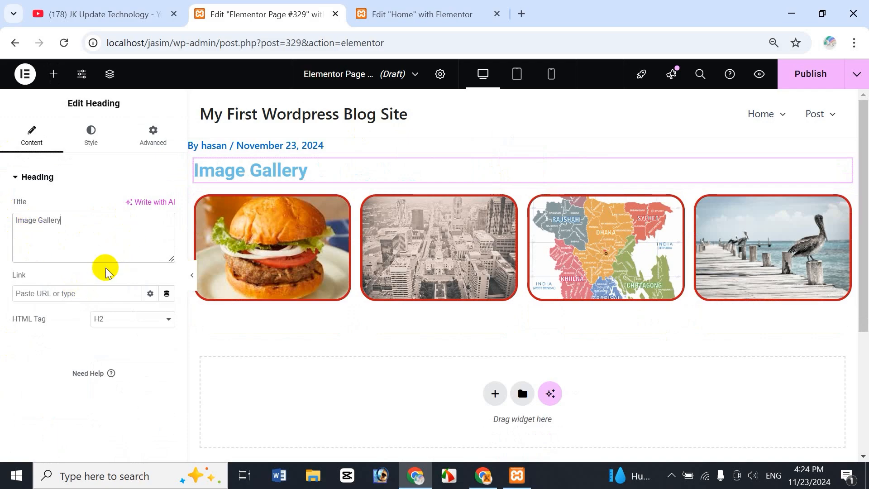
# - Centre the Image Gallery heading and set its text color to #4521A8
pyautogui.click(92, 132)
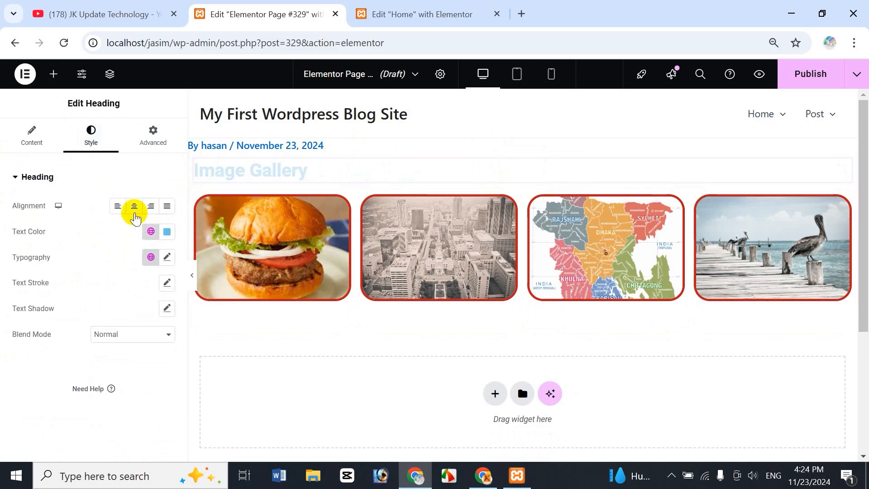
pyautogui.click(134, 207)
pyautogui.click(167, 231)
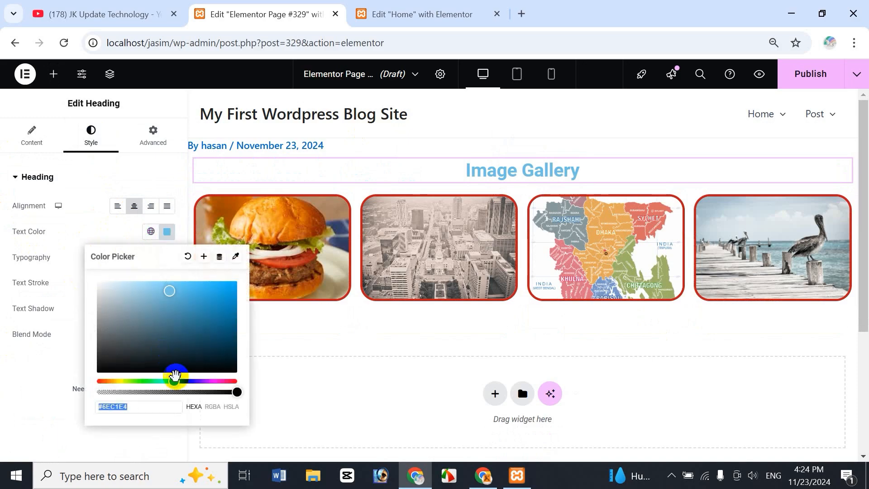
pyautogui.click(196, 381)
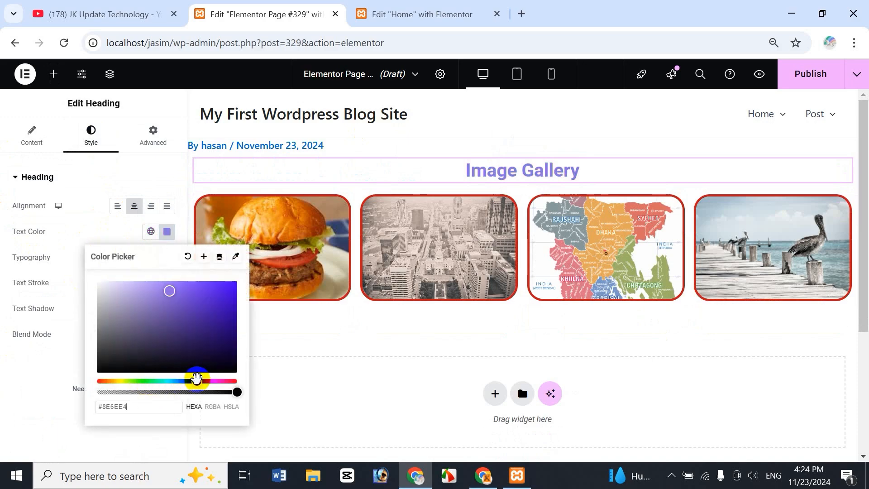
pyautogui.click(208, 310)
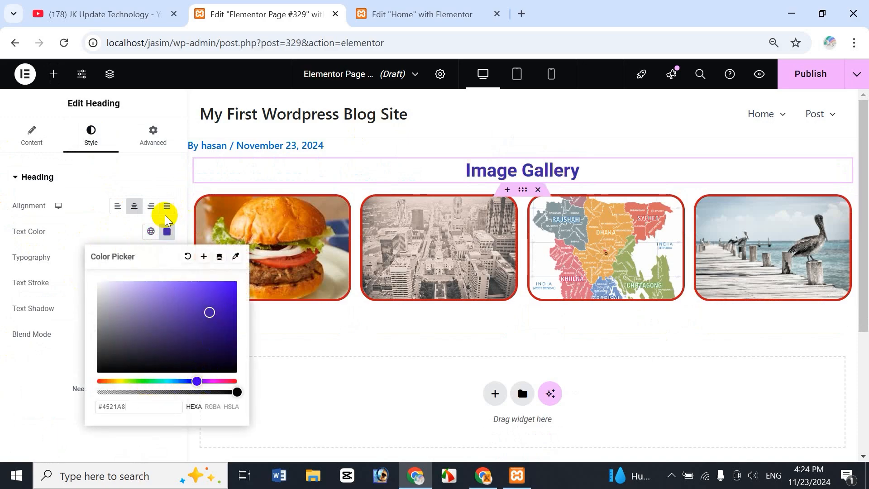
pyautogui.click(93, 227)
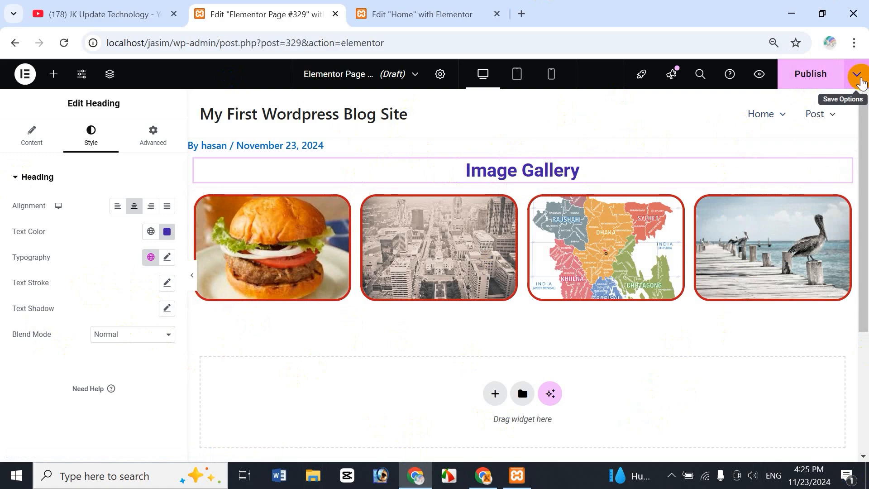
# - Save the page to the library as a template named "Image Gallery" followed by the author's first name, and close the library
pyautogui.click(859, 83)
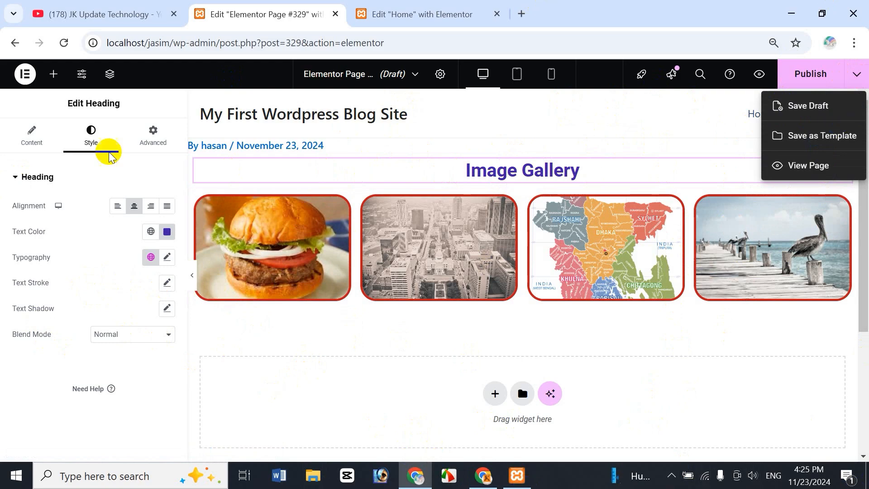
pyautogui.click(817, 138)
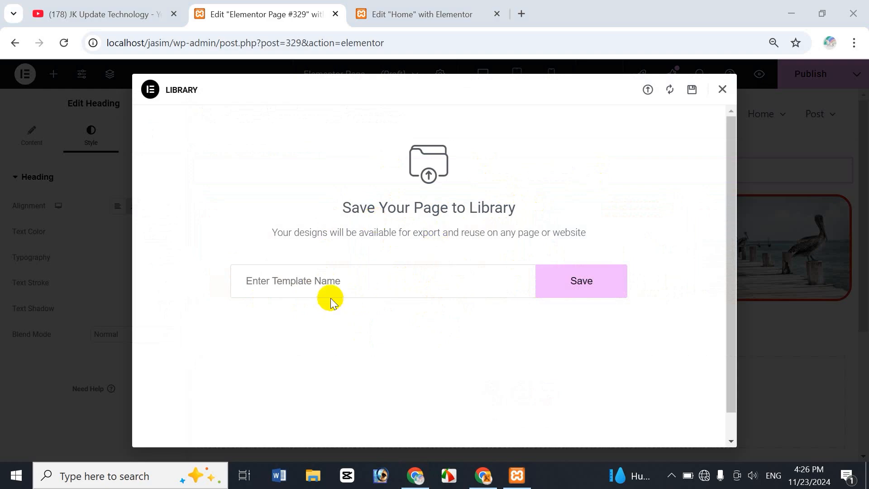
pyautogui.click(265, 284)
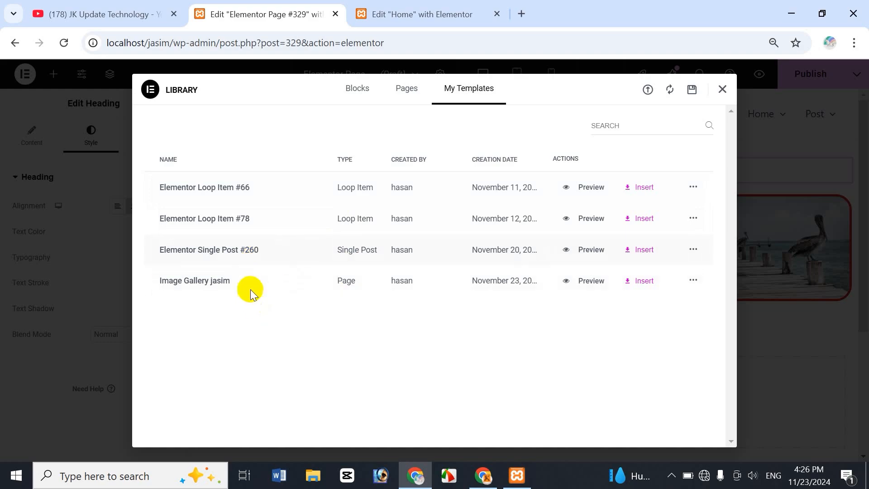
pyautogui.click(724, 92)
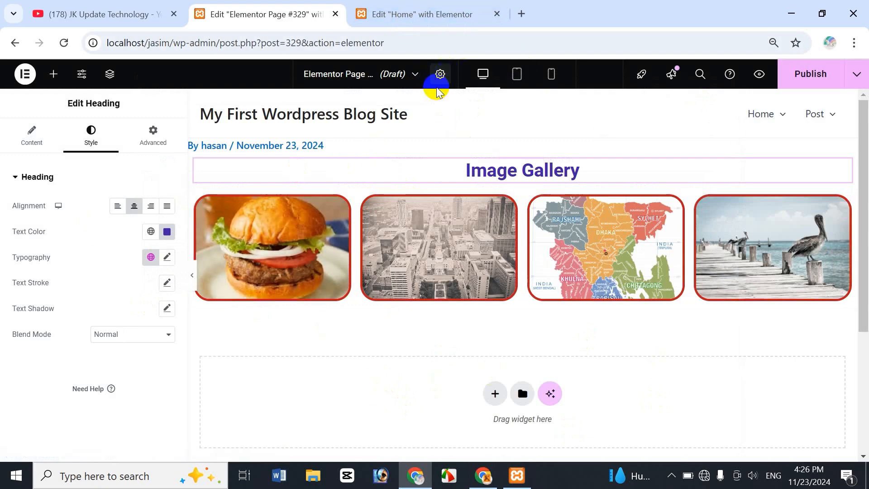
# - Return to the Home page editor and load the saved Image Gallery template into its Template widget, searching for "image"
pyautogui.click(441, 21)
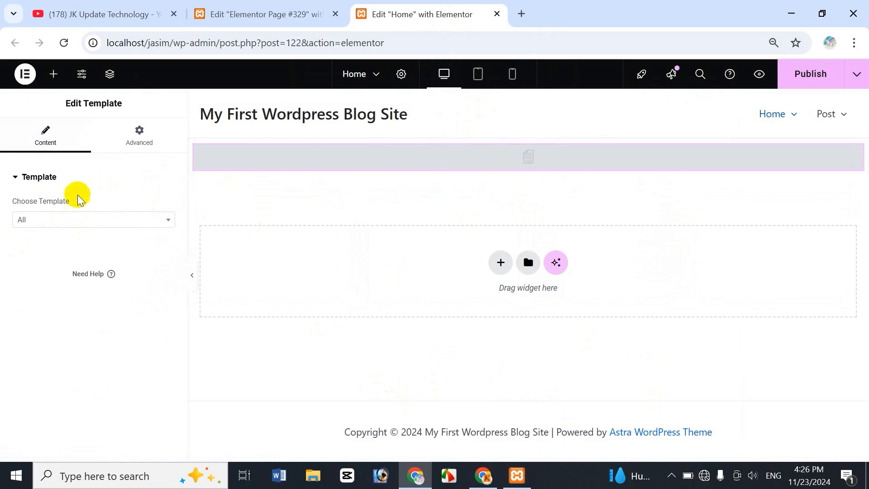
pyautogui.click(37, 224)
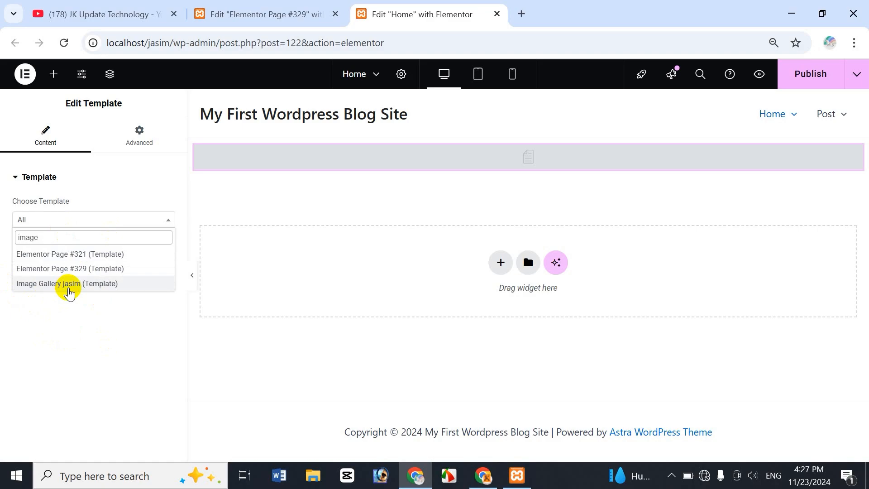
pyautogui.click(69, 286)
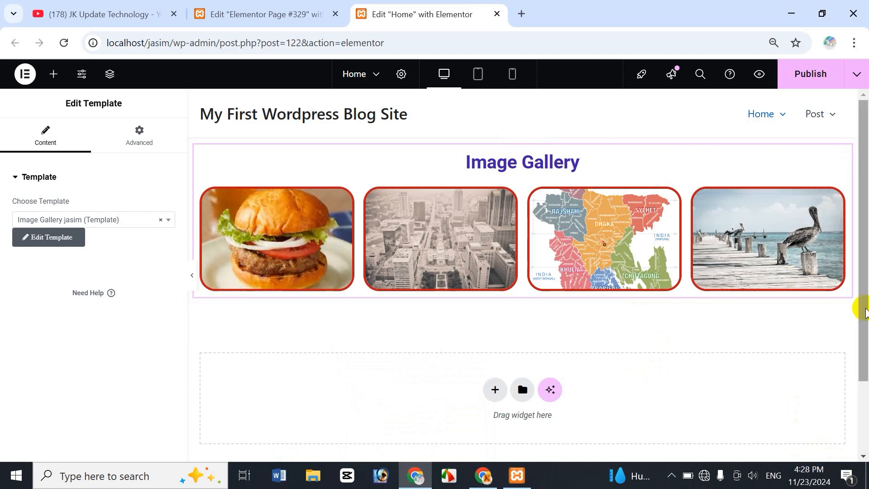
pyautogui.moveTo(863, 300); pyautogui.dragTo(850, 369)
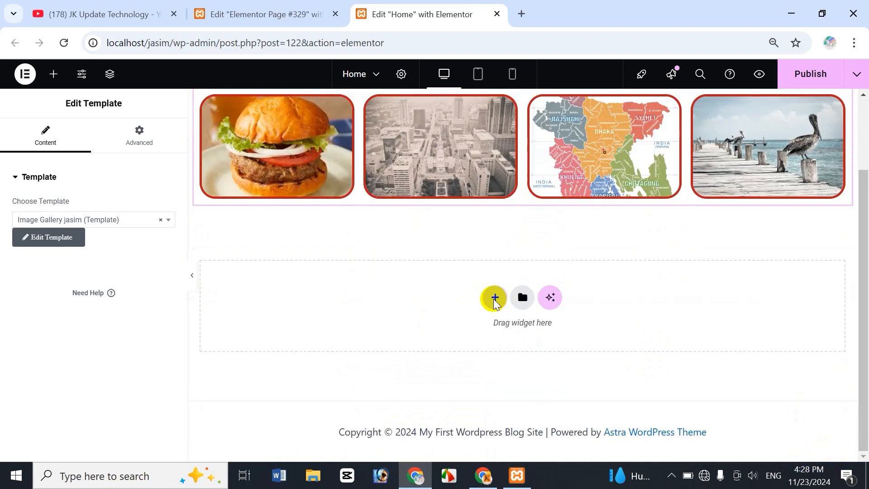
# - Add a single-column Flexbox container below the gallery and place a Template widget in it, found by searching "tem"
pyautogui.click(502, 301)
pyautogui.click(480, 352)
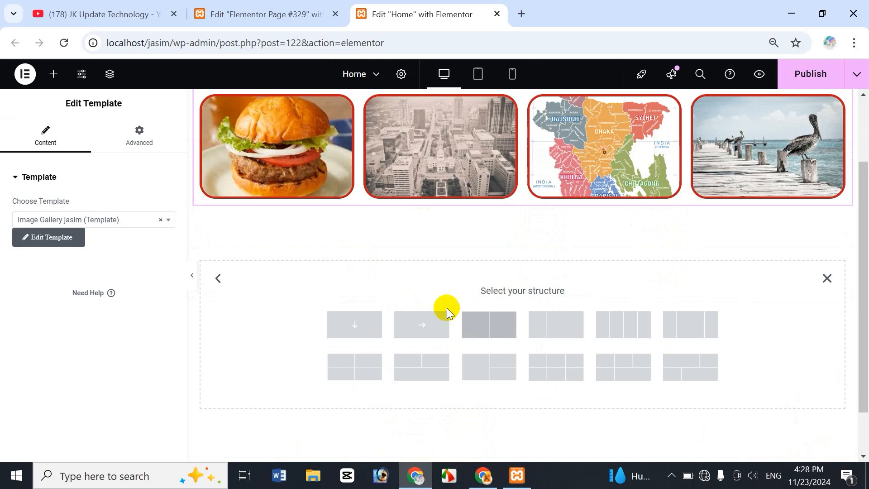
pyautogui.click(366, 331)
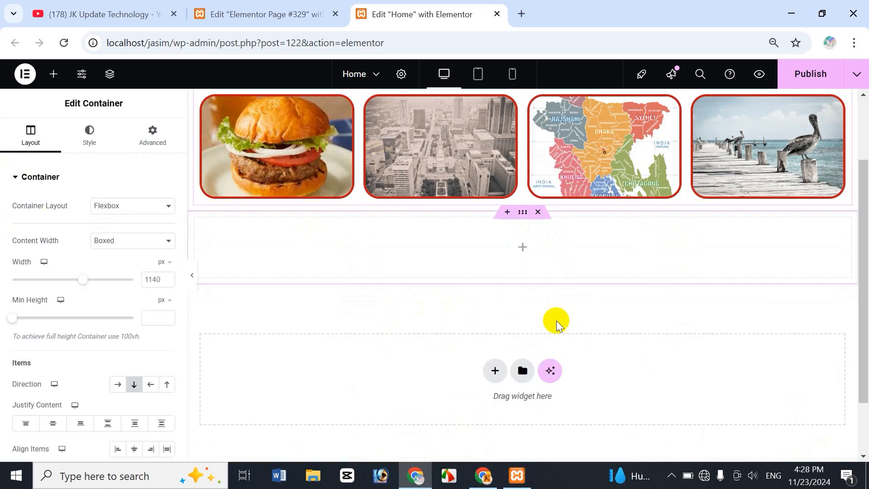
pyautogui.click(522, 248)
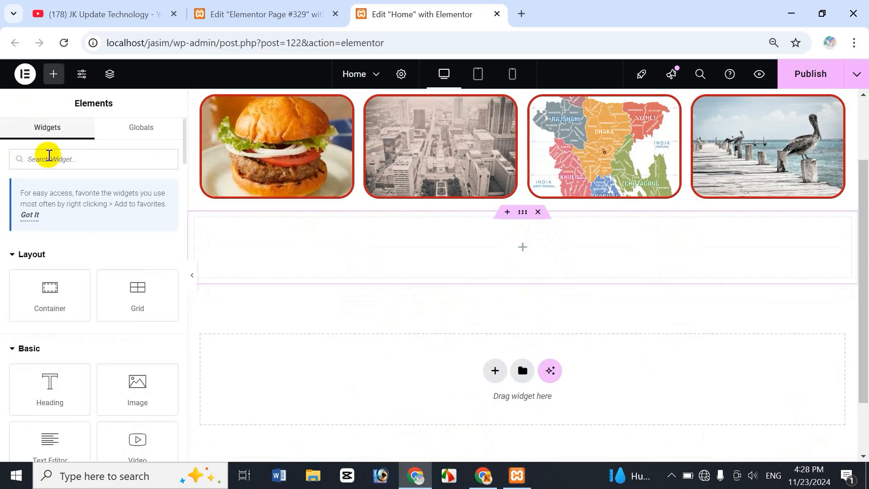
pyautogui.write('tem')
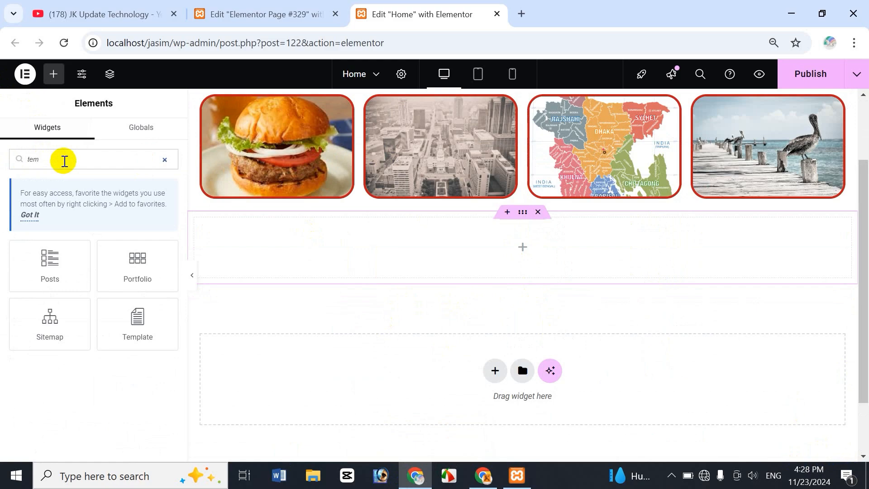
pyautogui.moveTo(149, 337); pyautogui.dragTo(526, 270)
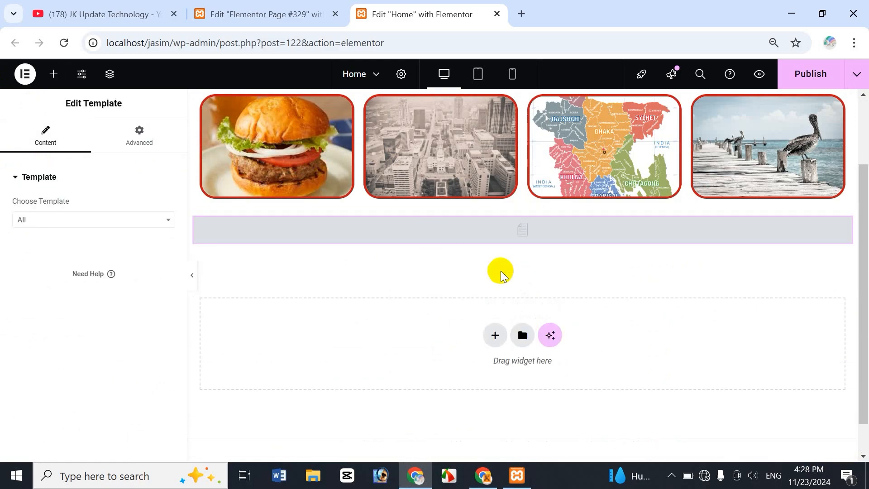
# - Try the saved Image Gallery template and the Elementor Page #321 template in the new Template widget
pyautogui.click(49, 219)
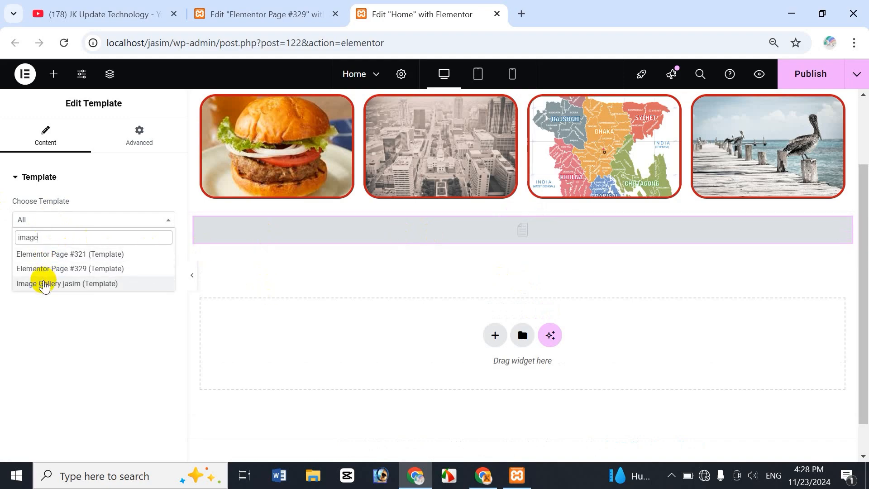
pyautogui.click(44, 283)
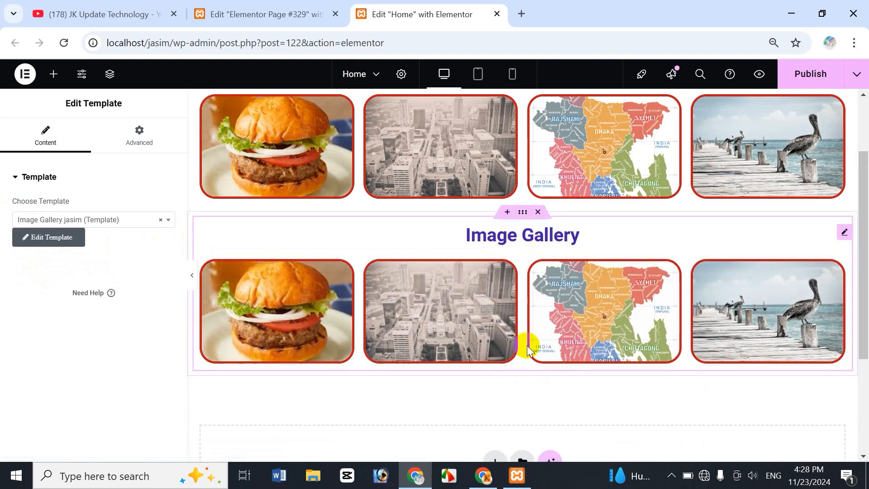
pyautogui.click(90, 220)
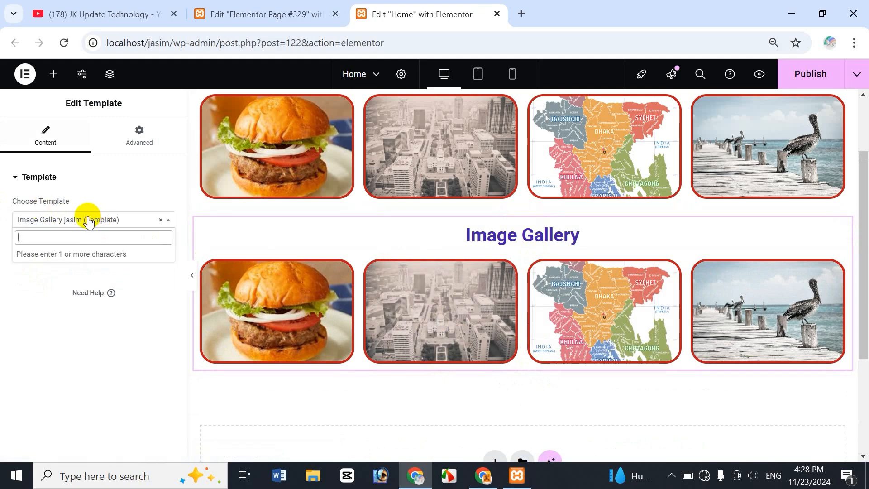
pyautogui.write('ele')
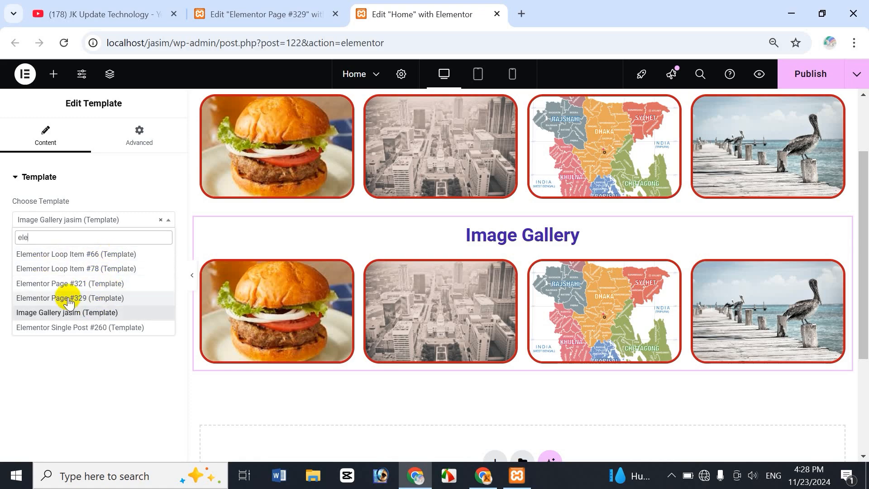
pyautogui.click(82, 286)
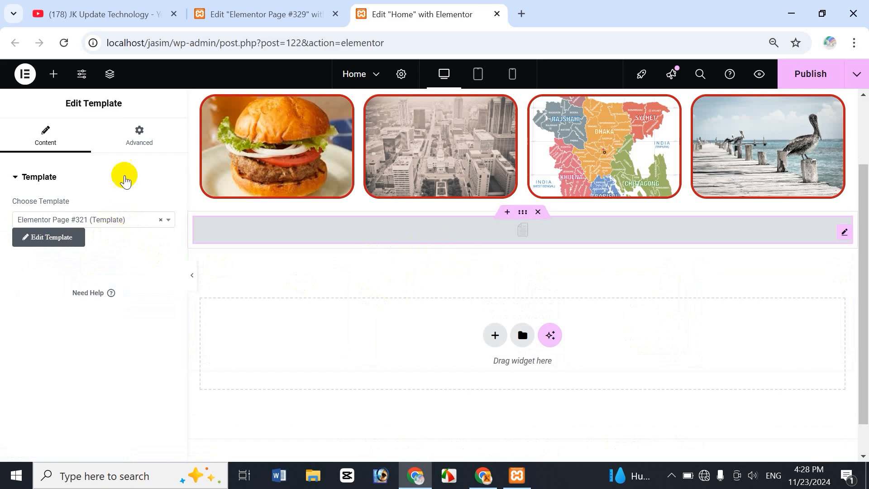
# - Set the new Template widget to the Elementor Loop Item #66 template, searching for "ele"
pyautogui.click(75, 222)
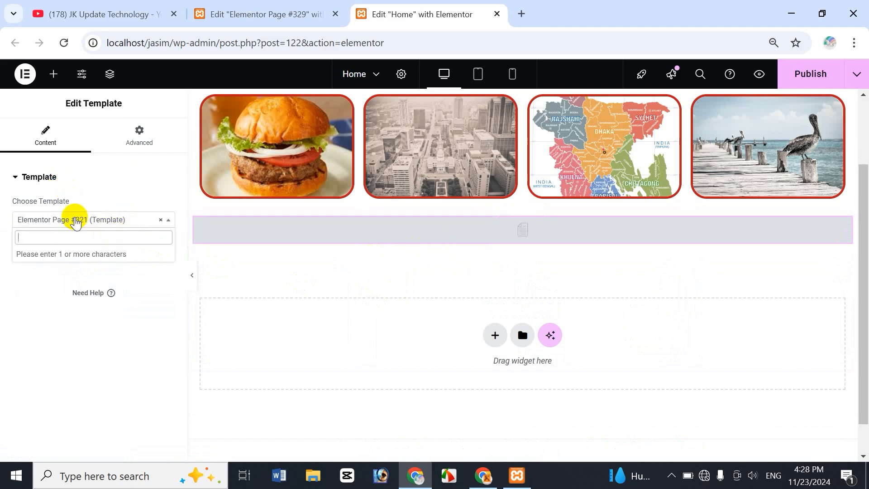
pyautogui.write('ele')
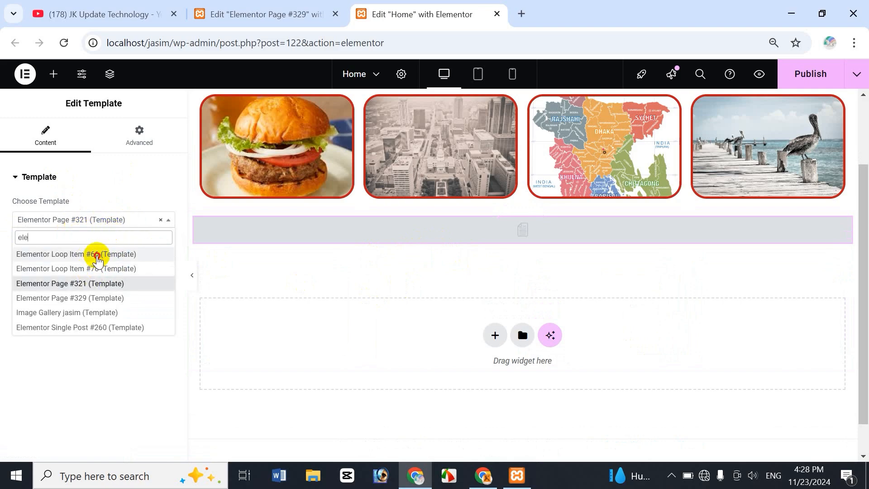
pyautogui.click(94, 254)
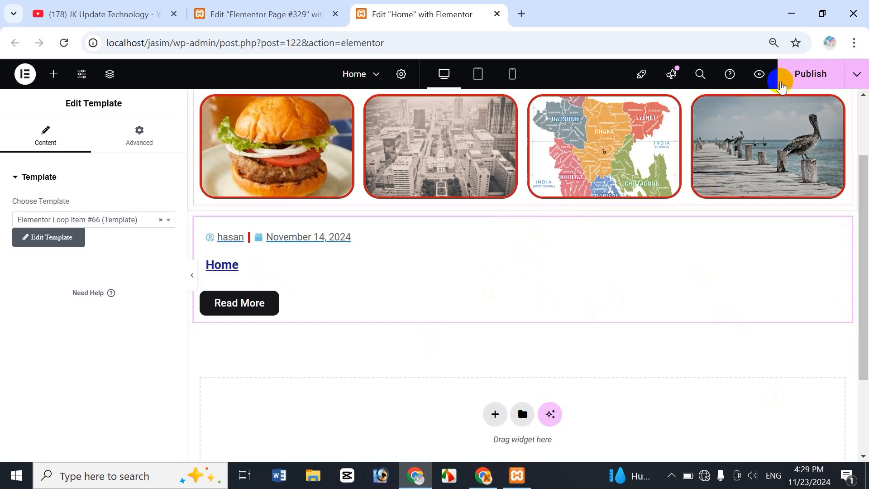
# - Publish the Home page, view the live page in a new tab, and return to the Home page editor
pyautogui.click(810, 74)
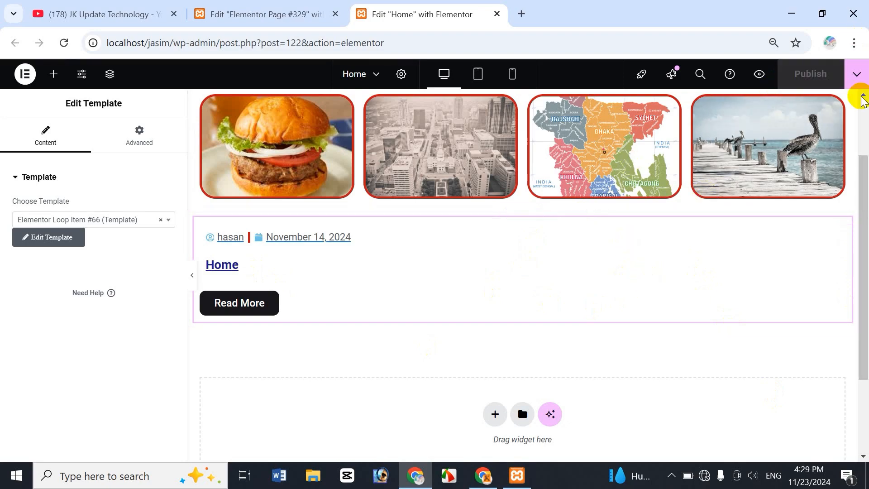
pyautogui.click(857, 73)
pyautogui.click(813, 168)
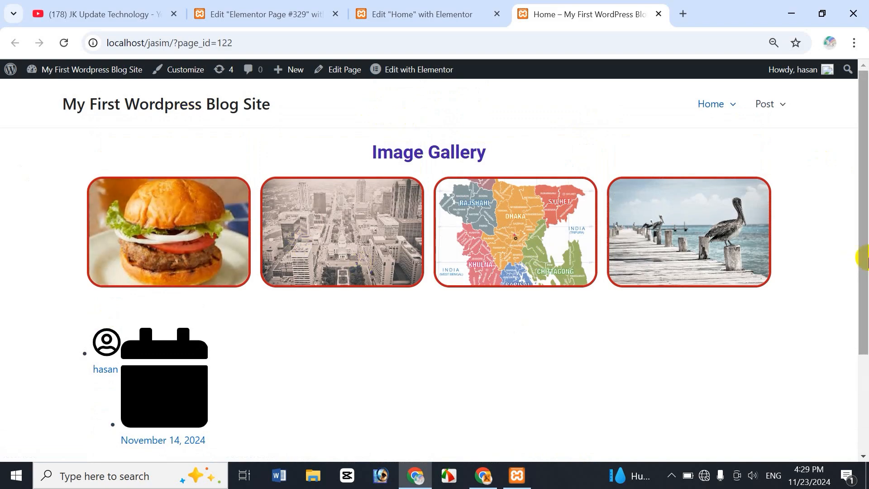
pyautogui.moveTo(864, 257); pyautogui.dragTo(862, 175)
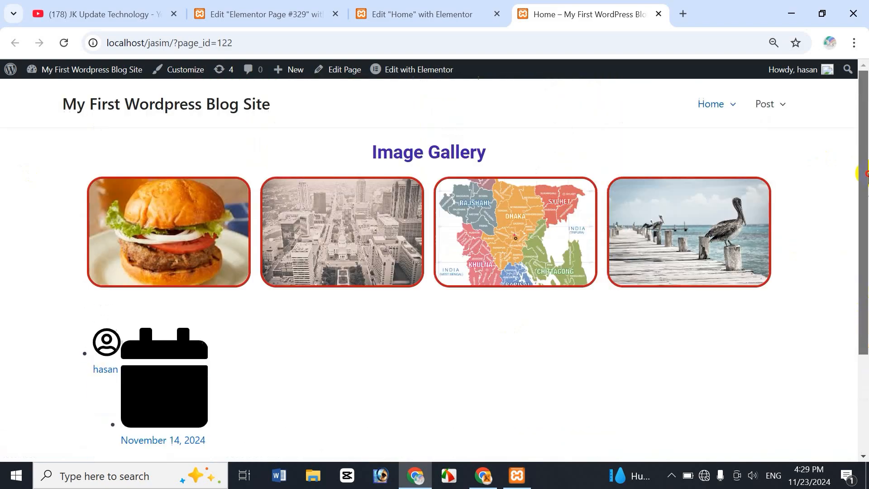
pyautogui.click(457, 9)
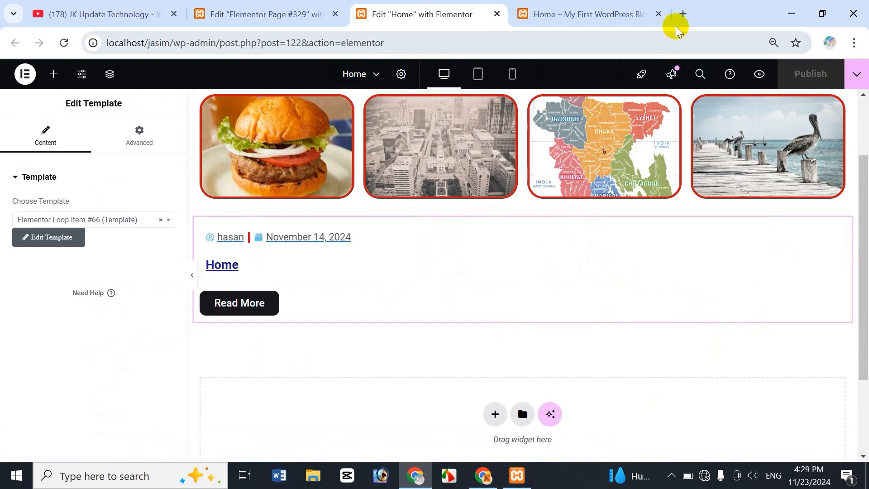
# - Open the site's wp-admin dashboard in a new browser tab and go to its Saved Templates list
pyautogui.click(682, 15)
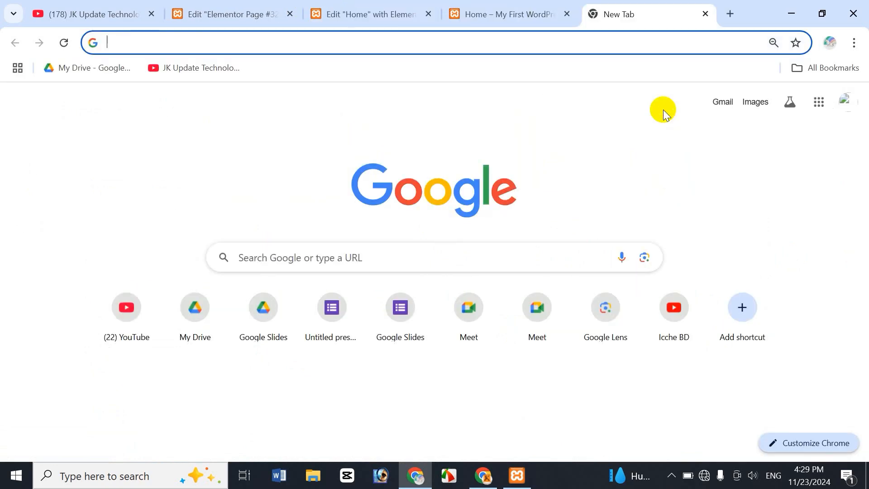
pyautogui.write('localhost/jasim/wp-admin')
pyautogui.press('Return')
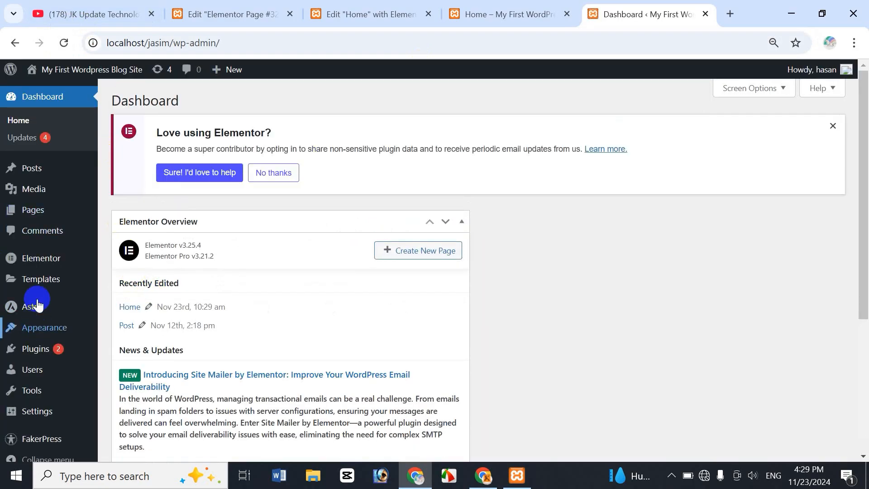
pyautogui.moveTo(18, 280)
pyautogui.click(154, 284)
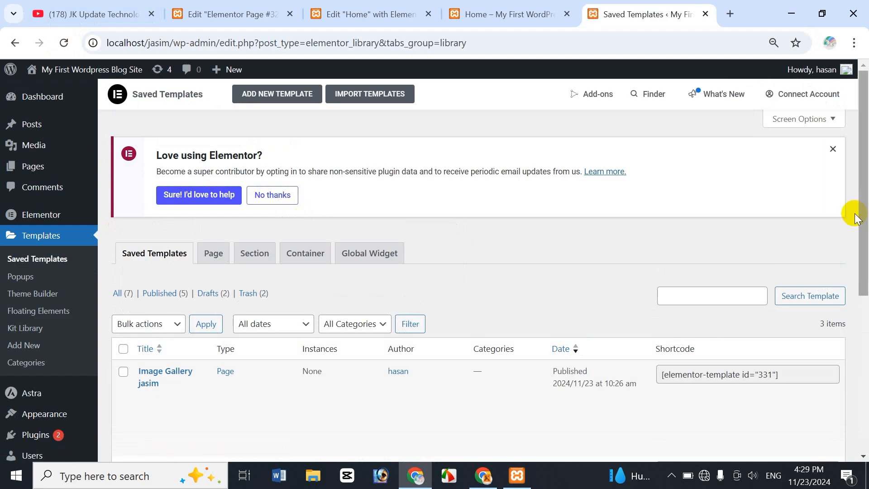
# - Filter the templates list to published ones and compare it with the live Home page and the Home page editor
pyautogui.scroll(-3, 854, 213)
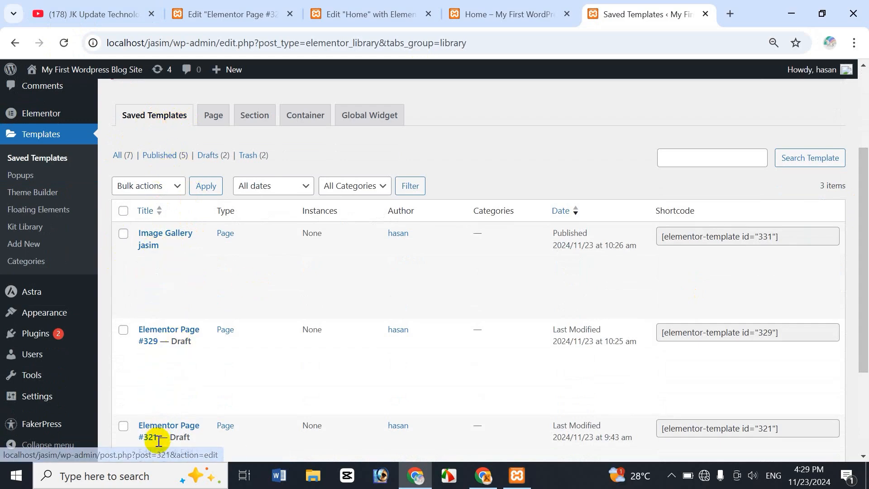
pyautogui.click(164, 154)
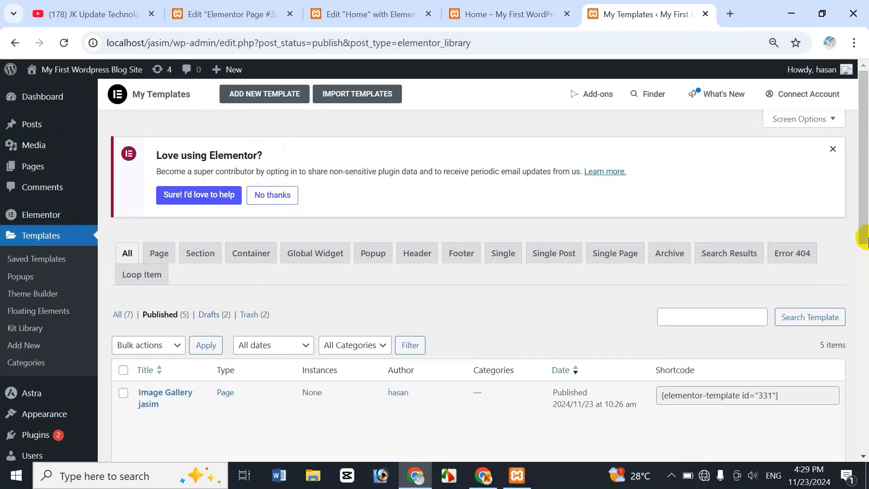
pyautogui.moveTo(862, 222); pyautogui.dragTo(865, 264)
pyautogui.click(493, 15)
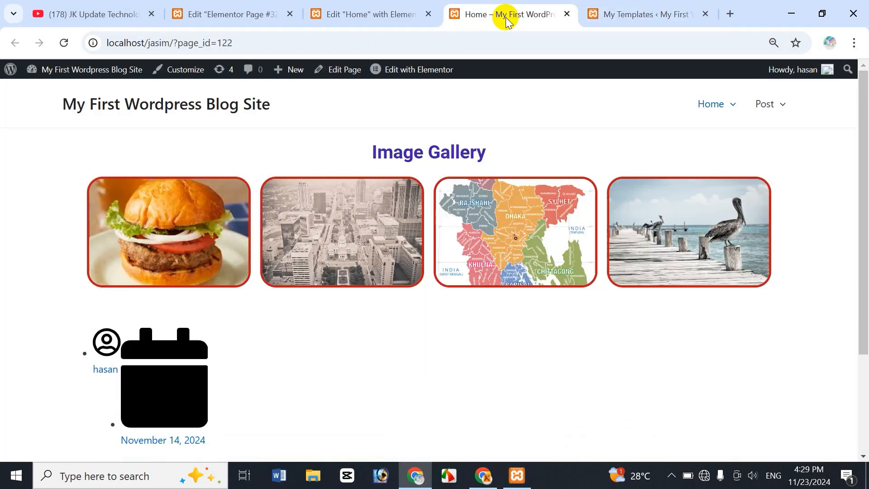
pyautogui.click(358, 18)
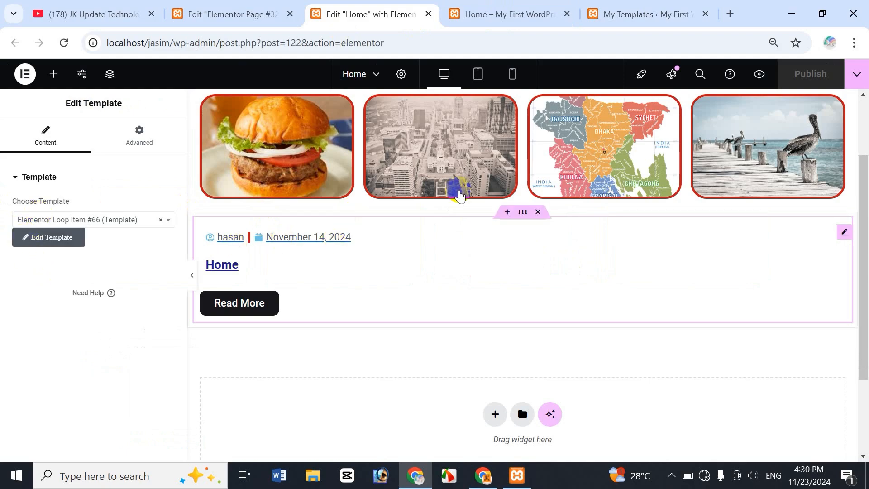
pyautogui.click(643, 15)
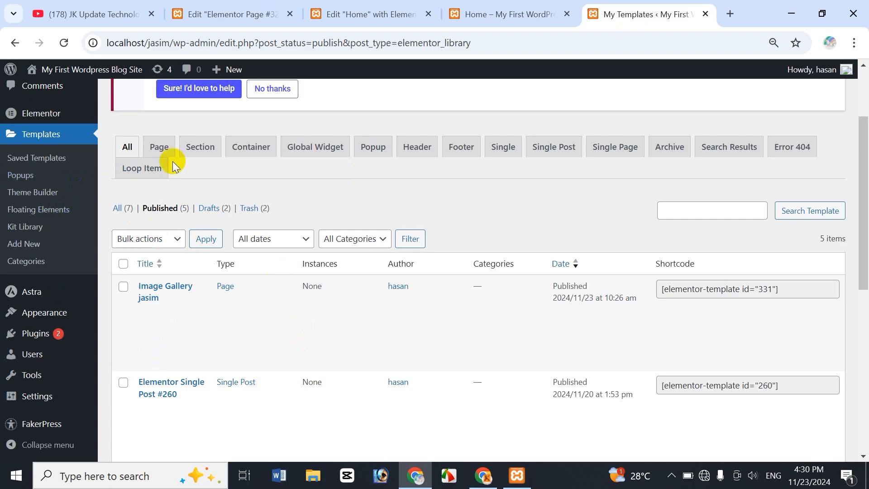
pyautogui.click(374, 12)
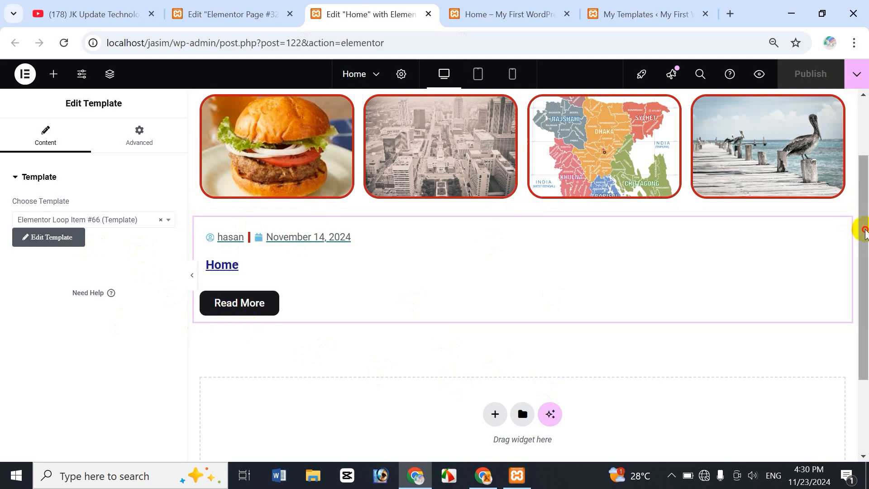
pyautogui.moveTo(860, 229); pyautogui.dragTo(862, 151)
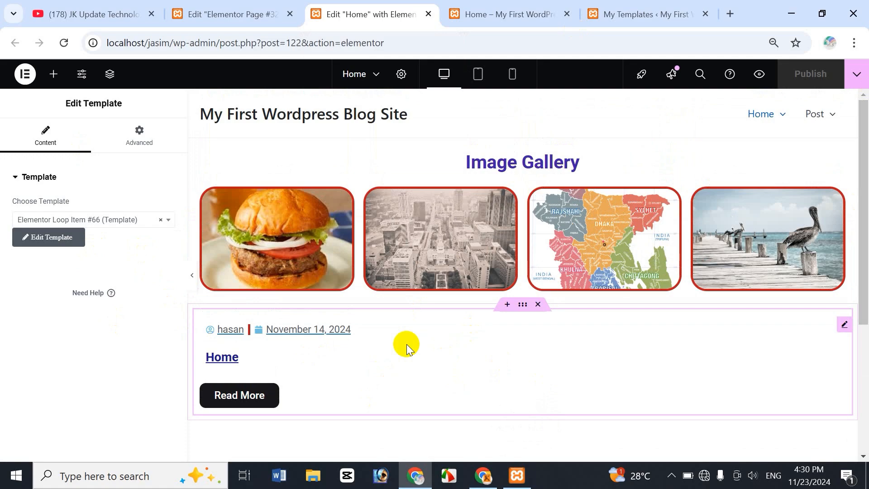
pyautogui.click(79, 15)
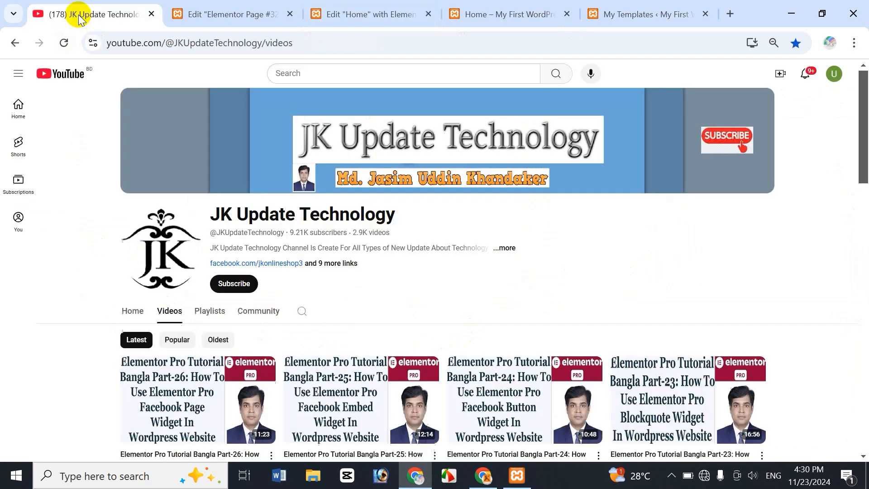